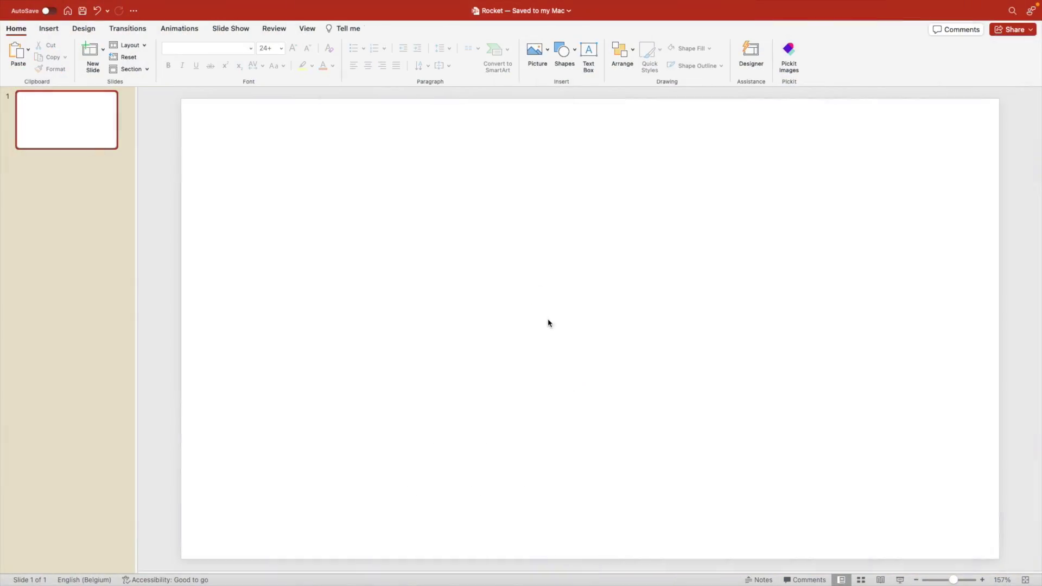
# - Fill the slide background with the dark purple radial preset gradient using Format Background
pyautogui.rightClick(547, 266)
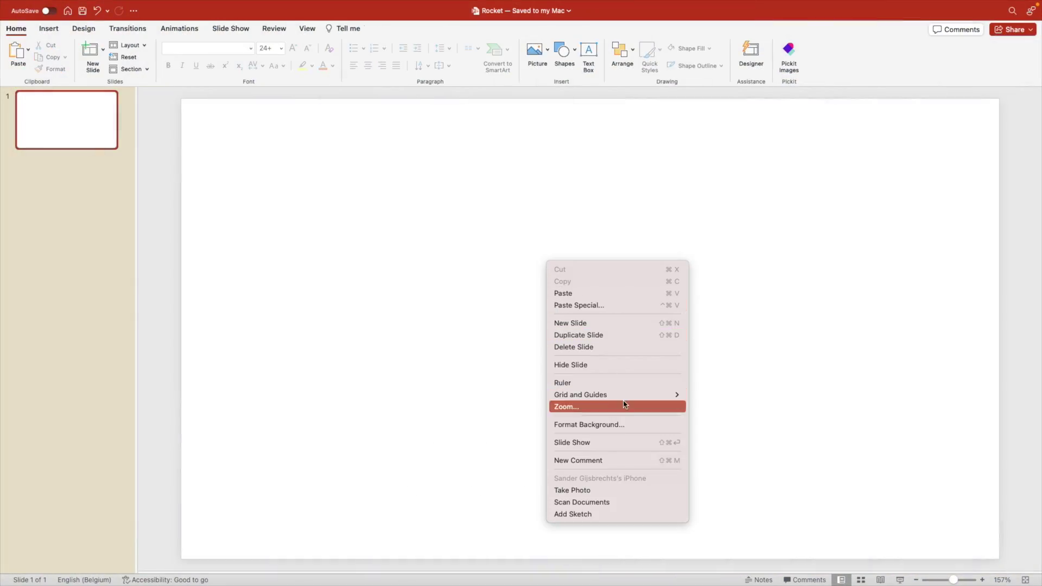
pyautogui.click(646, 425)
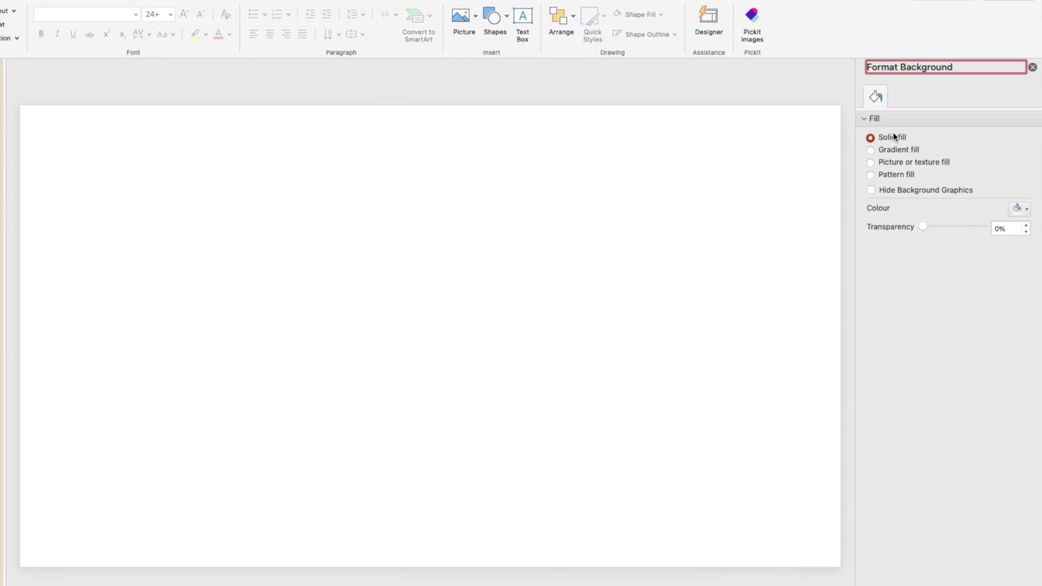
pyautogui.click(896, 165)
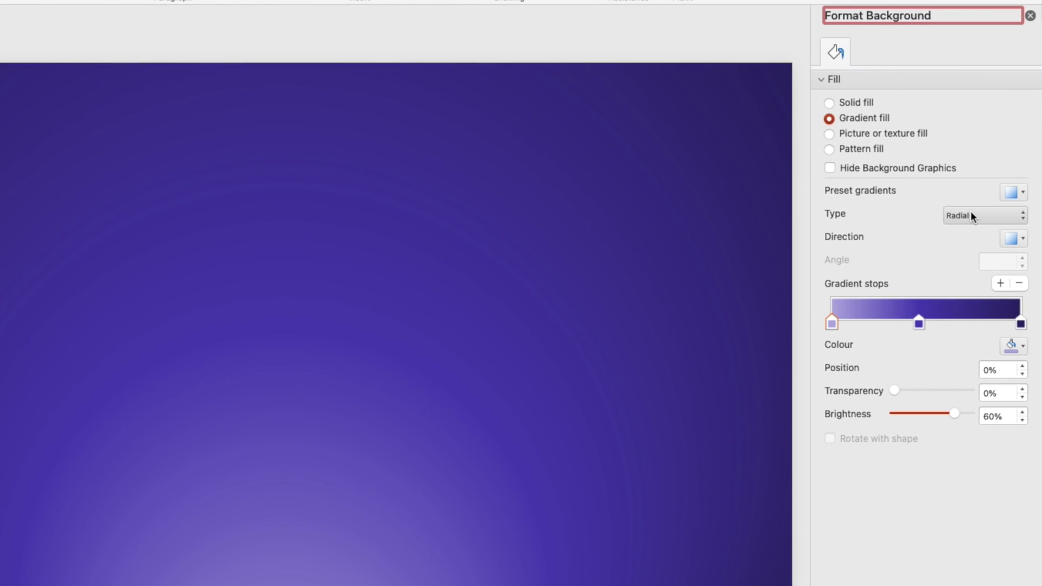
pyautogui.click(1018, 194)
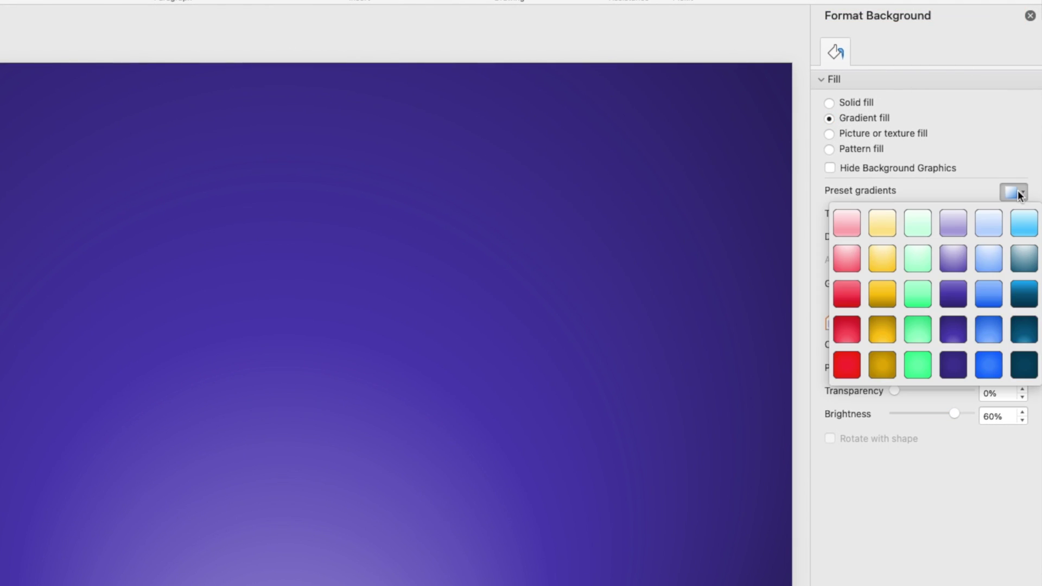
pyautogui.click(959, 333)
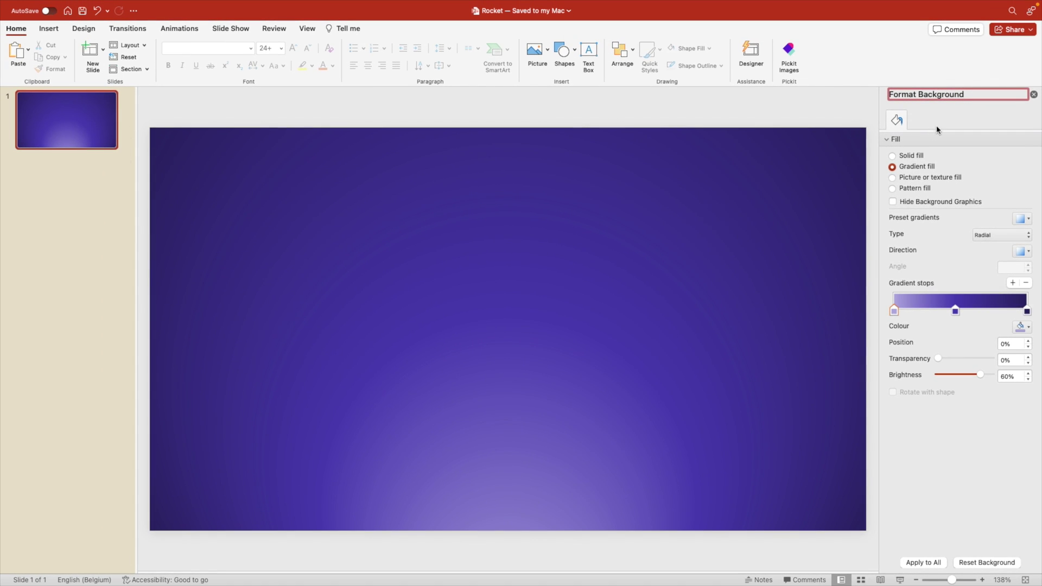
pyautogui.click(1033, 95)
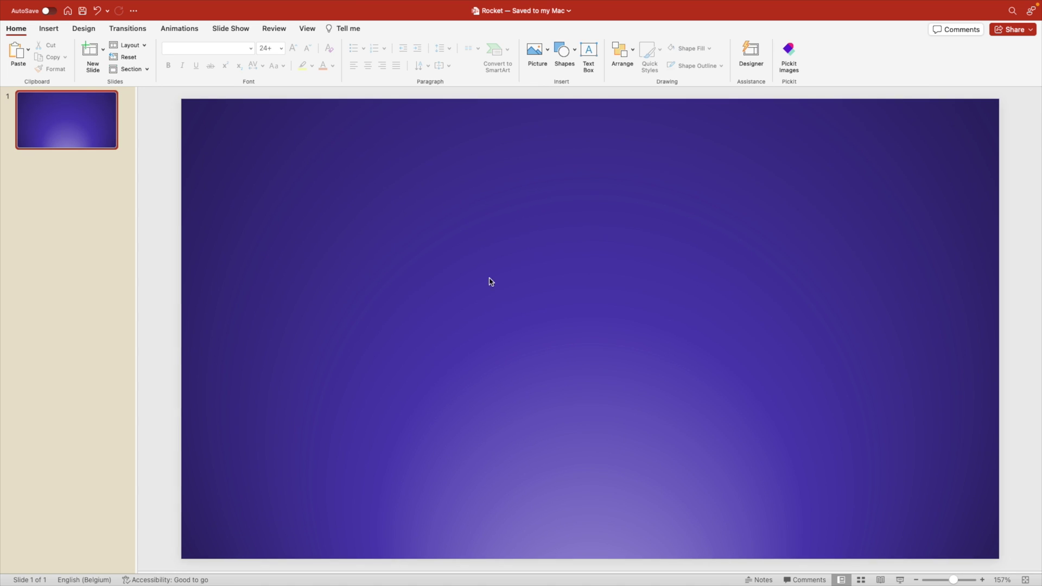
# - Draw a circle near the slide centre with no outline and duplicate it slightly right
pyautogui.click(700, 84)
pyautogui.moveTo(403, 229); pyautogui.dragTo(600, 389)
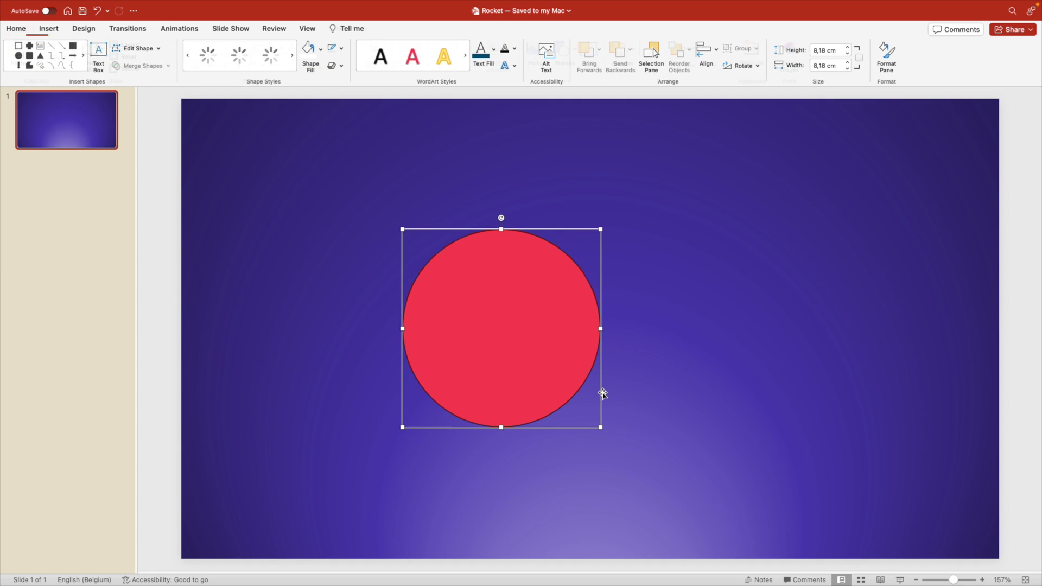
pyautogui.click(343, 48)
pyautogui.click(379, 68)
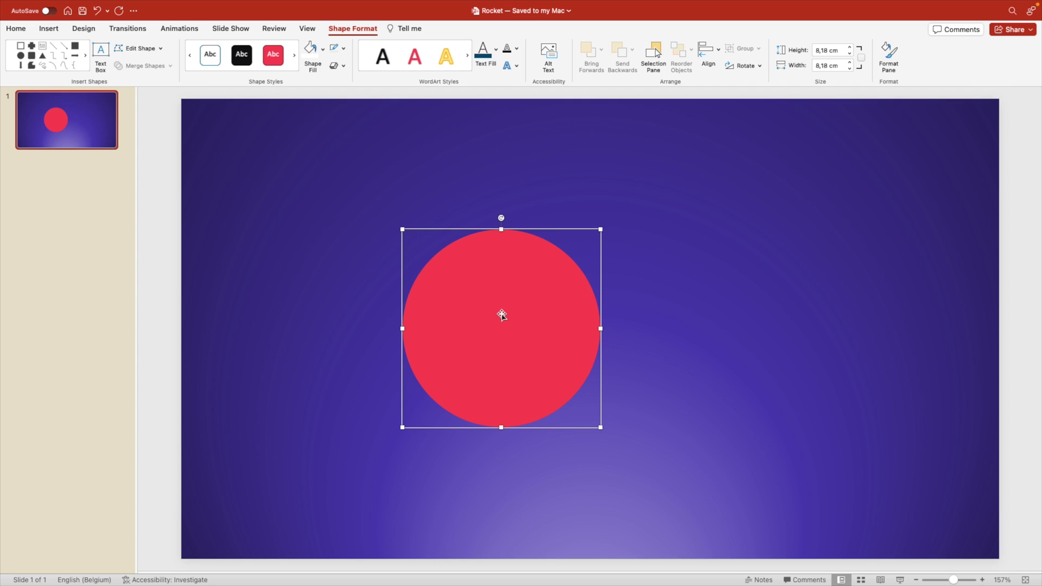
pyautogui.moveTo(501, 314); pyautogui.dragTo(612, 314)
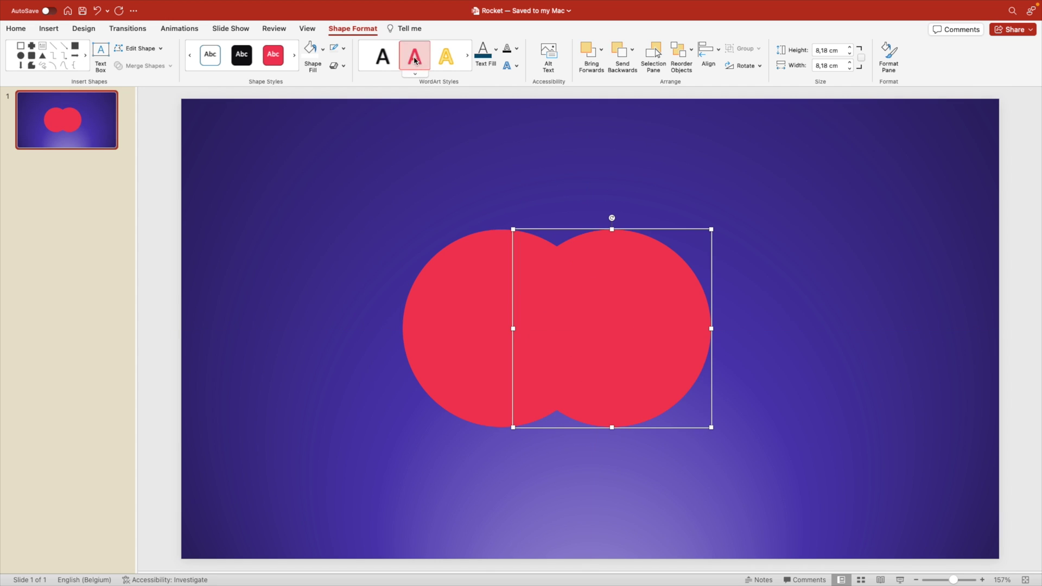
# - Fill the copy gold and intersect both circles into a 6,78 × 3,6 cm lens
pyautogui.click(322, 50)
pyautogui.click(359, 101)
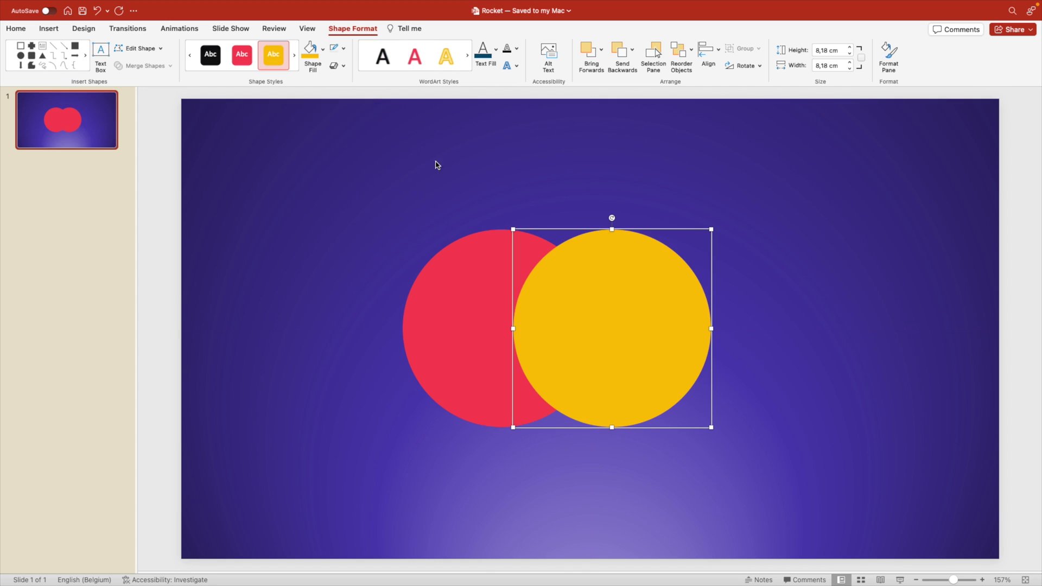
pyautogui.keyDown('shift'); pyautogui.click(478, 305); pyautogui.keyUp('shift')
pyautogui.moveTo(584, 319); pyautogui.dragTo(608, 320)
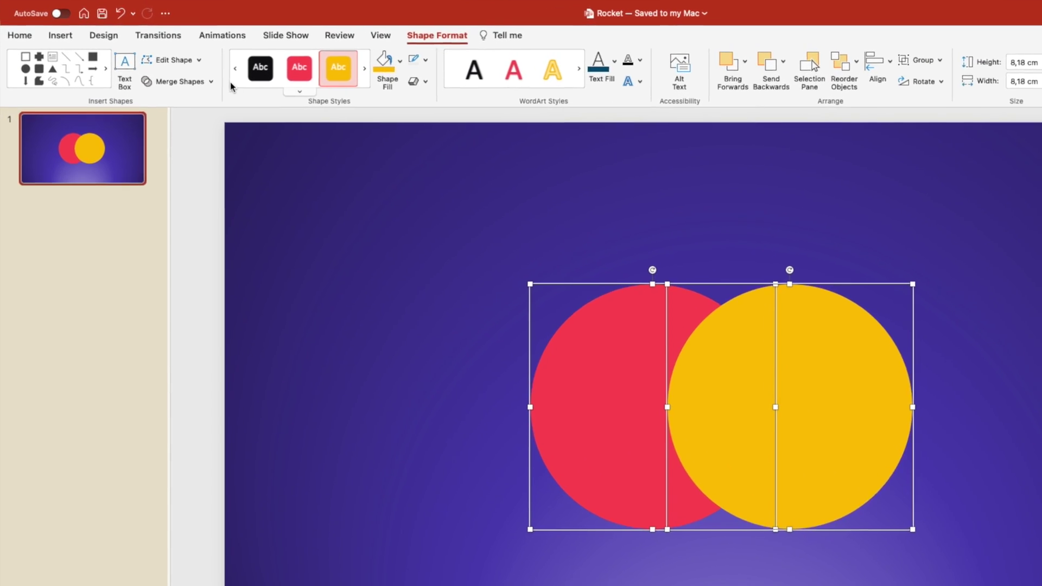
pyautogui.click(197, 81)
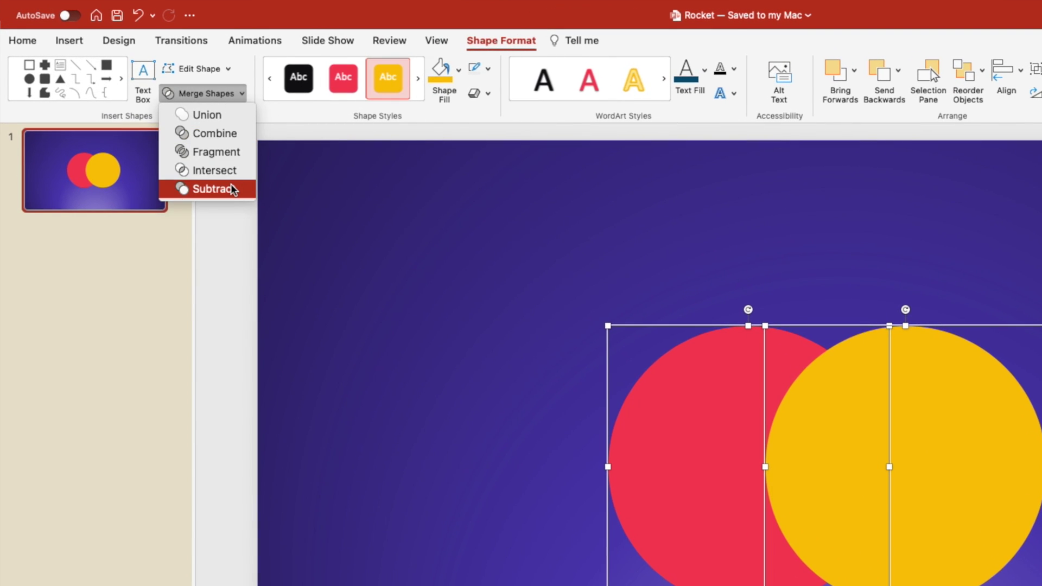
pyautogui.click(223, 171)
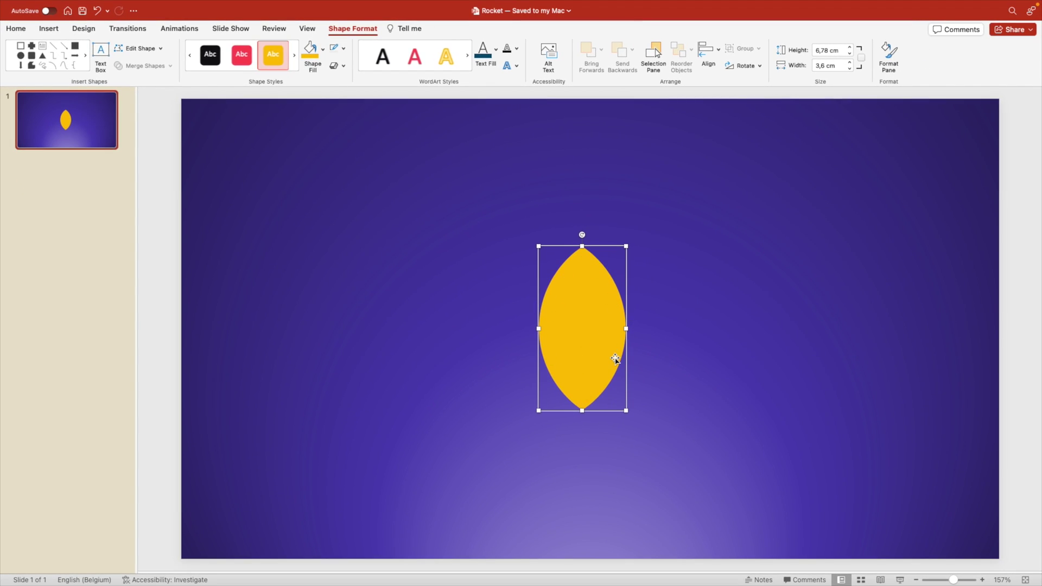
# - Resize the lens to 11,1 cm tall and a slimmer 4,85 cm wide
pyautogui.moveTo(626, 244); pyautogui.dragTo(653, 230)
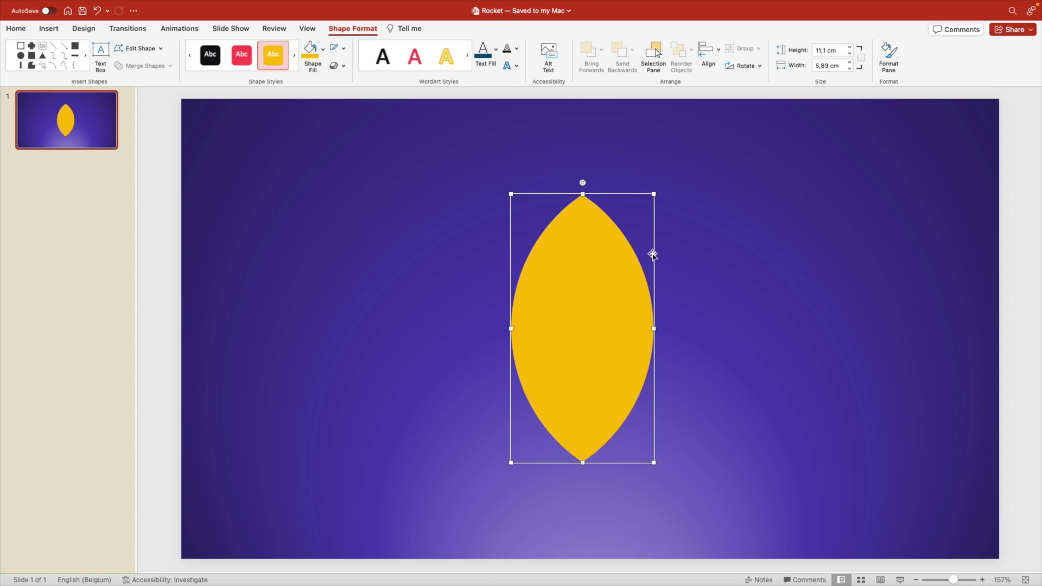
pyautogui.moveTo(655, 329); pyautogui.dragTo(626, 329)
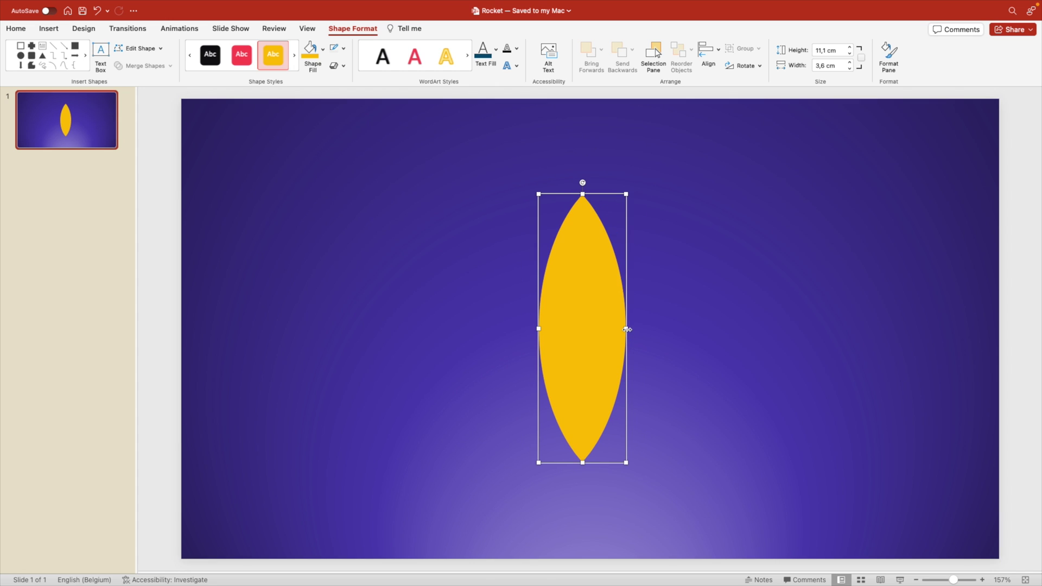
pyautogui.press('super+z')
pyautogui.press('super+z')
pyautogui.press('super+z')
pyautogui.moveTo(653, 330); pyautogui.dragTo(642, 329)
pyautogui.click(691, 328)
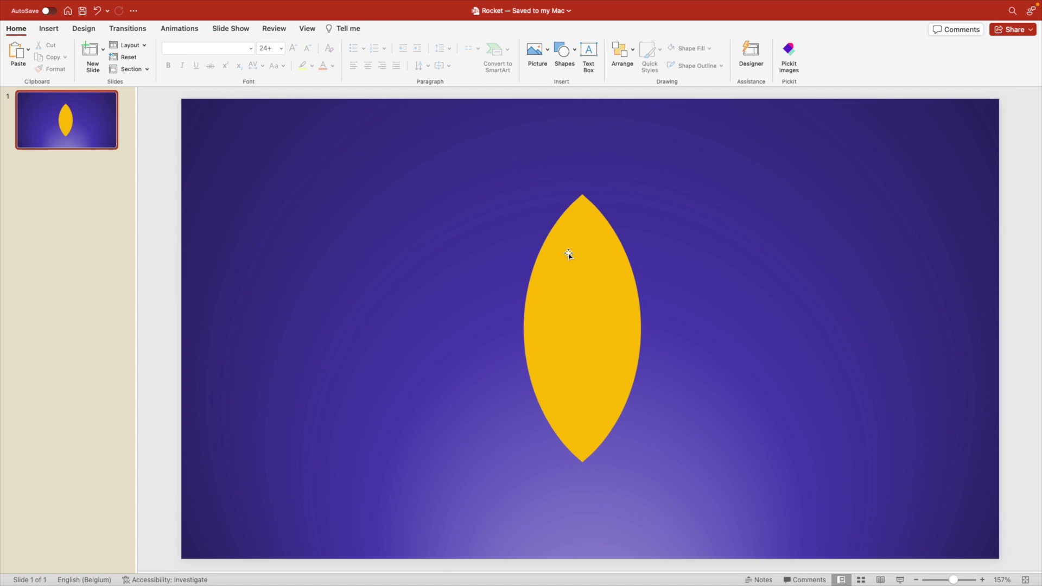
# - Fill the lens light grey-blue and place a copy to its right
pyautogui.click(580, 293)
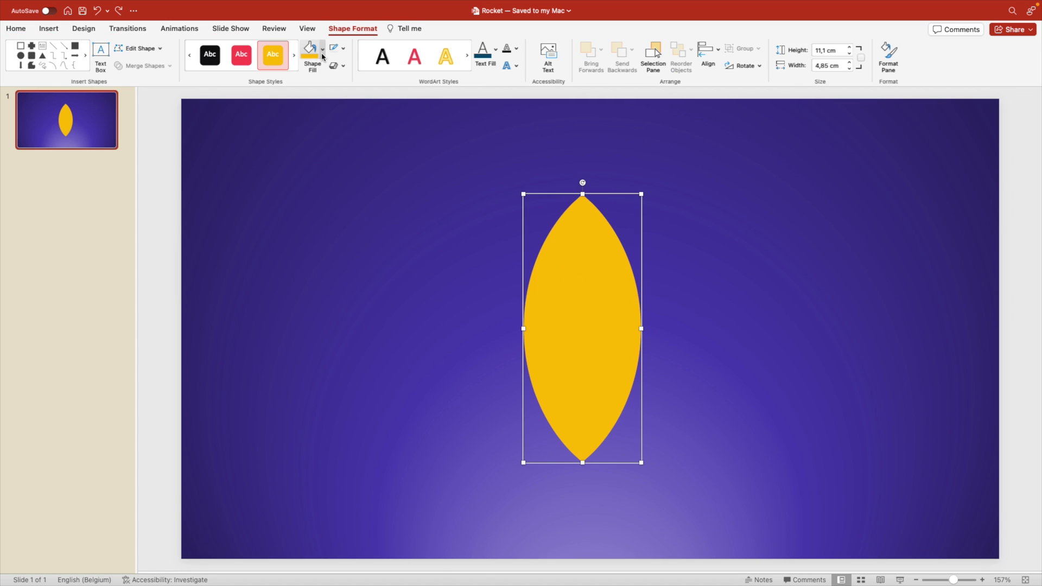
pyautogui.click(323, 54)
pyautogui.click(329, 101)
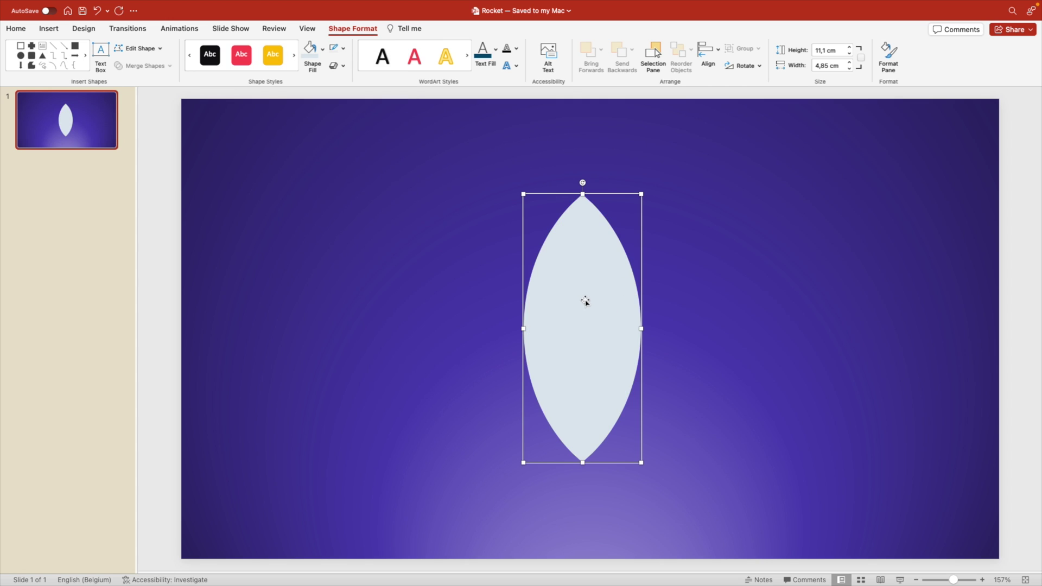
pyautogui.moveTo(588, 293); pyautogui.dragTo(761, 291)
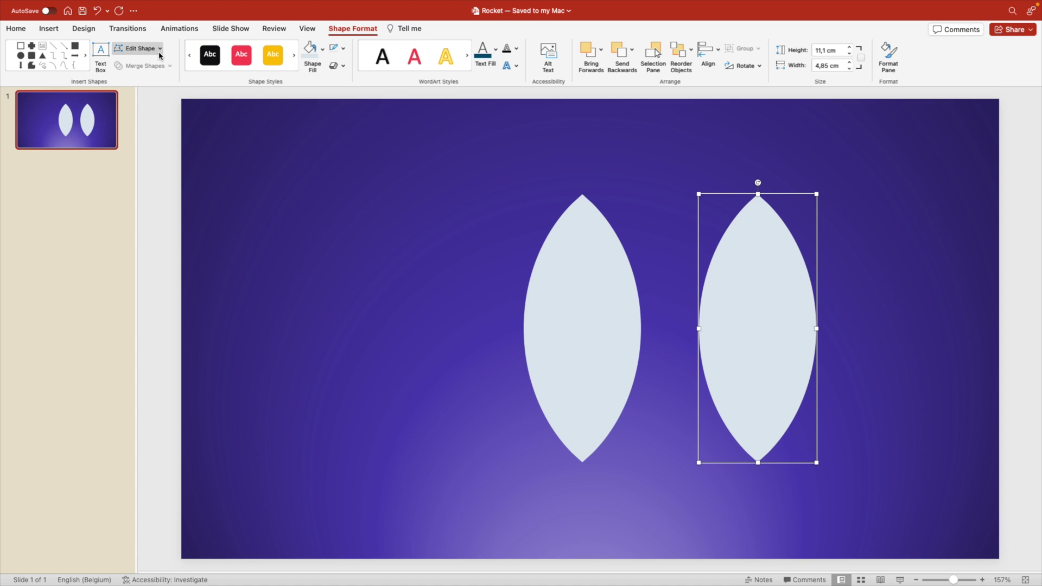
# - Draw a 4 cm tall oval over the right lens's tip and fragment the two shapes
pyautogui.click(48, 28)
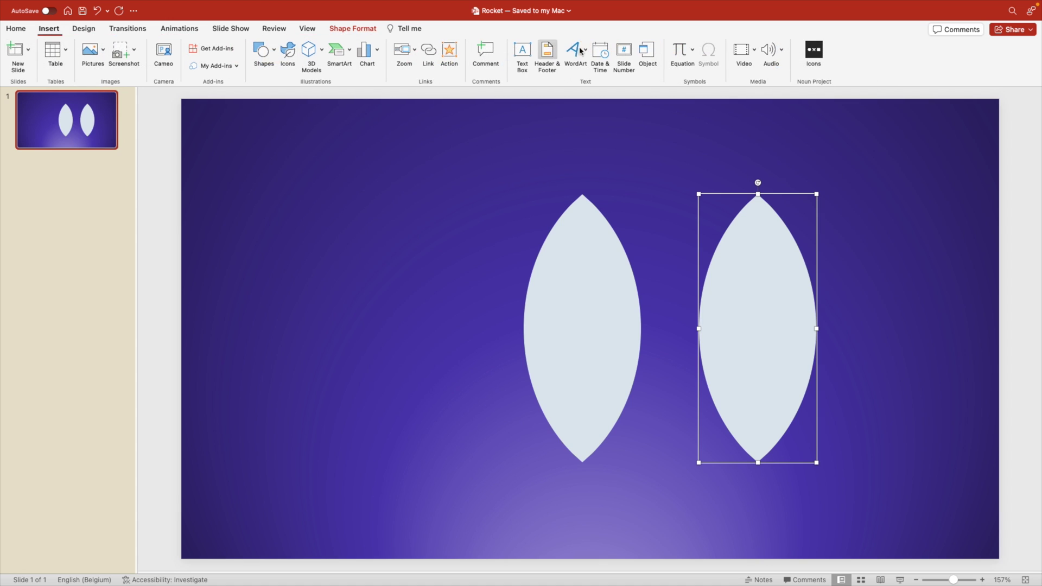
pyautogui.click(264, 53)
pyautogui.click(399, 84)
pyautogui.moveTo(668, 138); pyautogui.dragTo(855, 227)
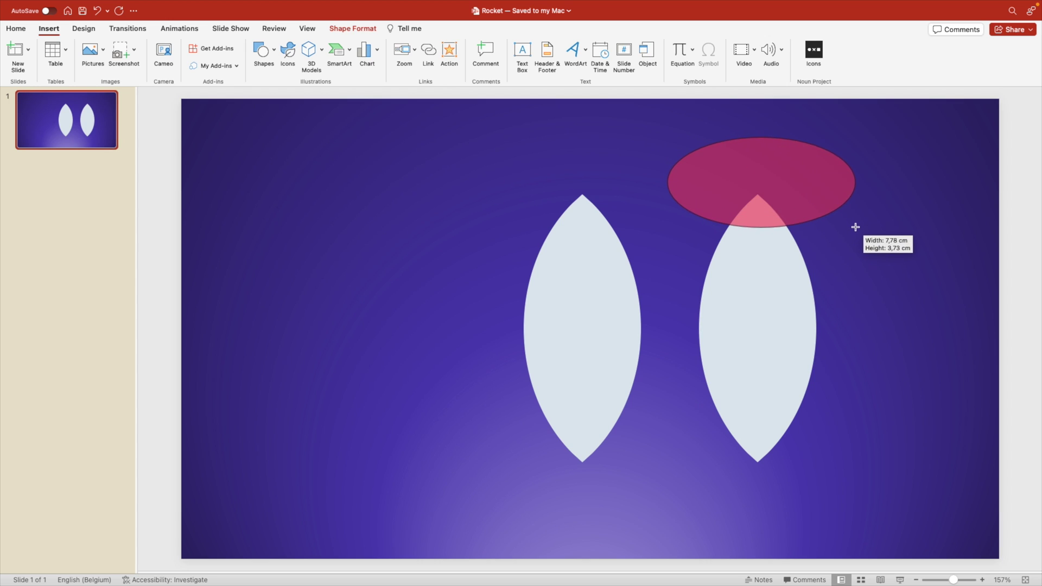
pyautogui.moveTo(761, 228); pyautogui.dragTo(761, 245)
pyautogui.keyDown('shift'); pyautogui.click(779, 300); pyautogui.keyUp('shift')
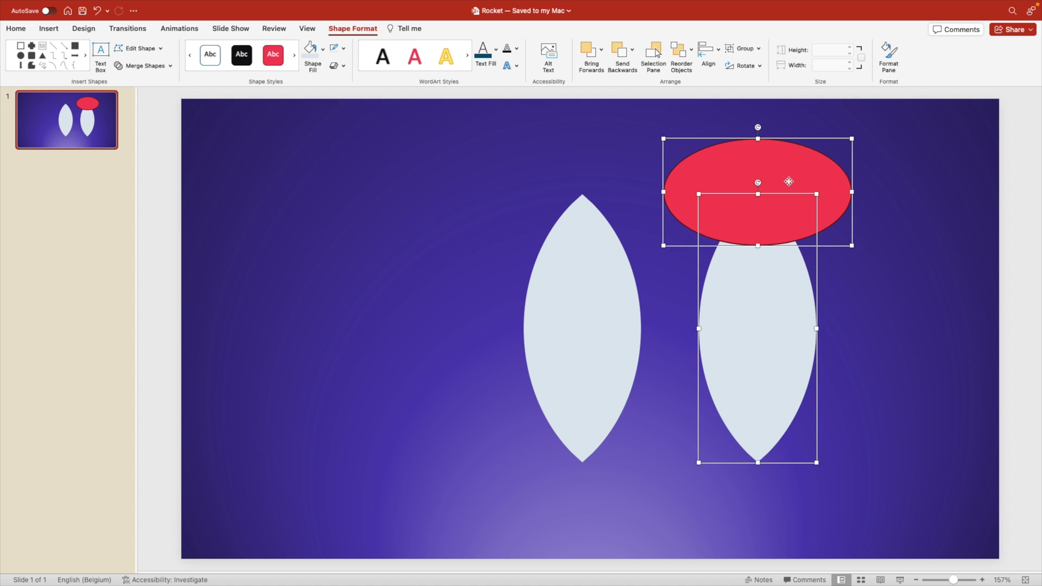
pyautogui.click(162, 66)
pyautogui.click(155, 106)
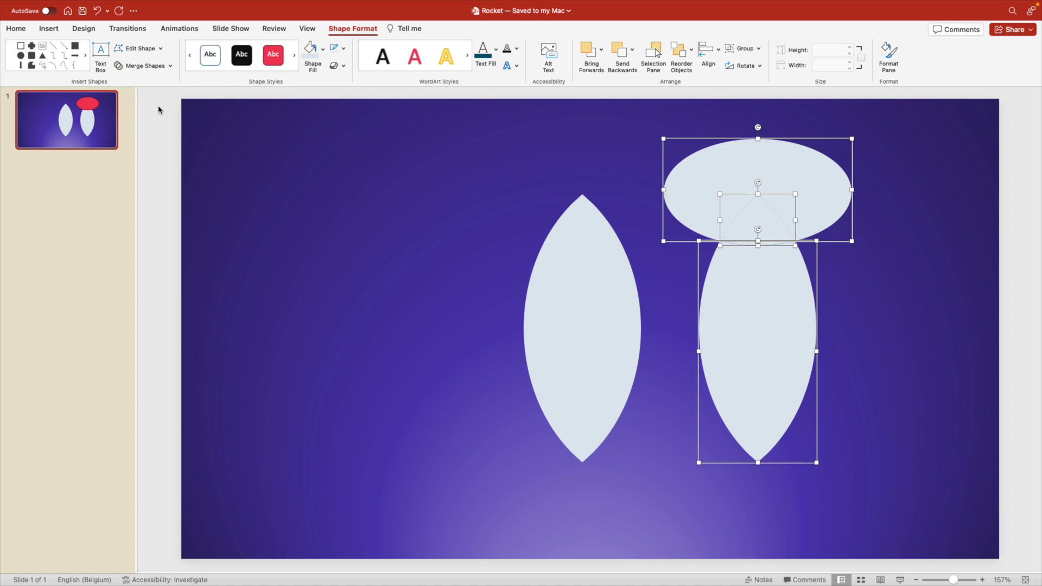
# - Delete the leftover fragments and move the pointed tip onto the left lens's top
pyautogui.click(926, 258)
pyautogui.click(822, 185)
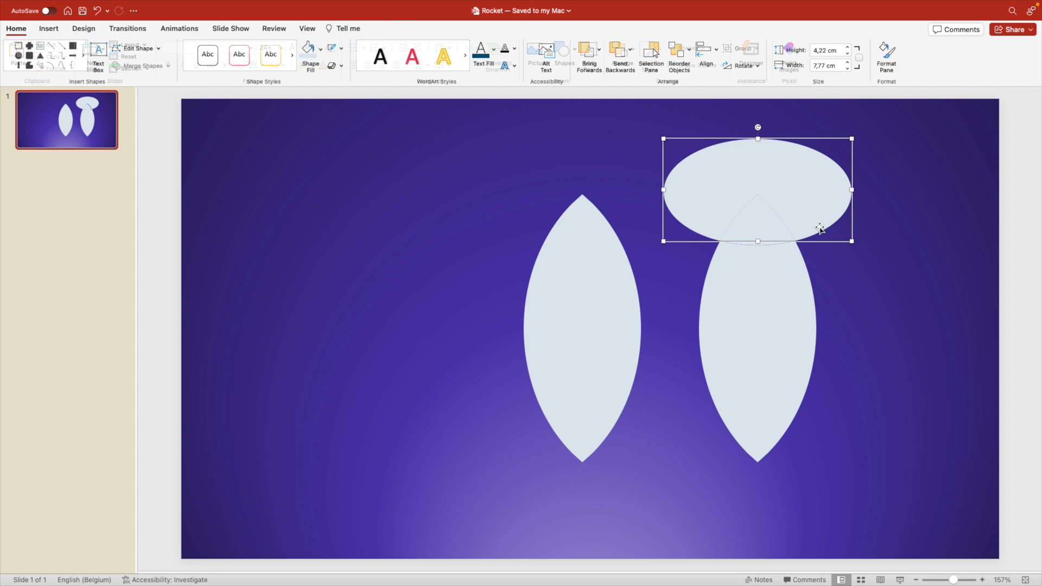
pyautogui.press('Delete')
pyautogui.click(802, 272)
pyautogui.press('Delete')
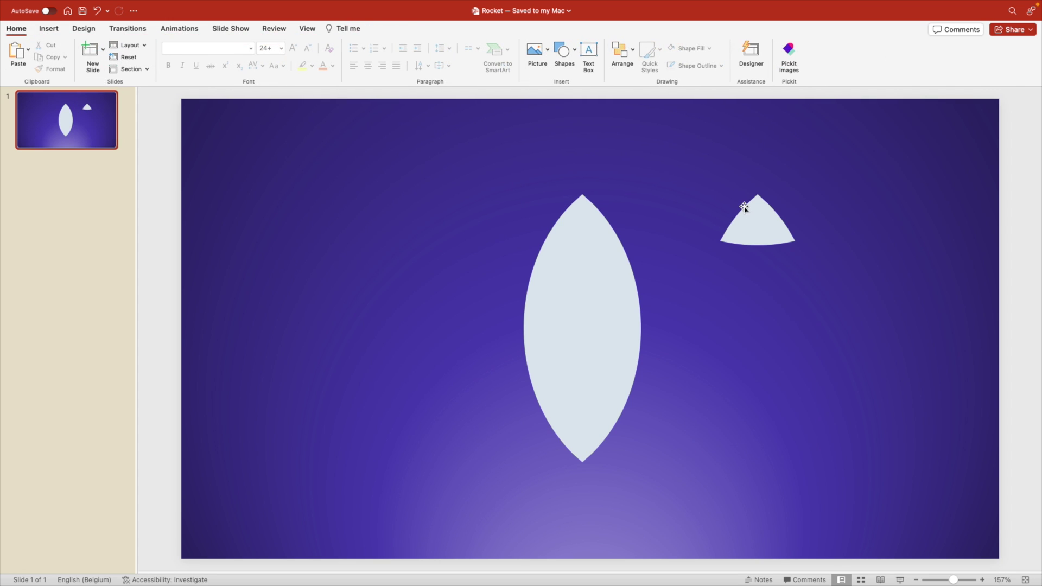
pyautogui.moveTo(767, 225); pyautogui.dragTo(598, 220)
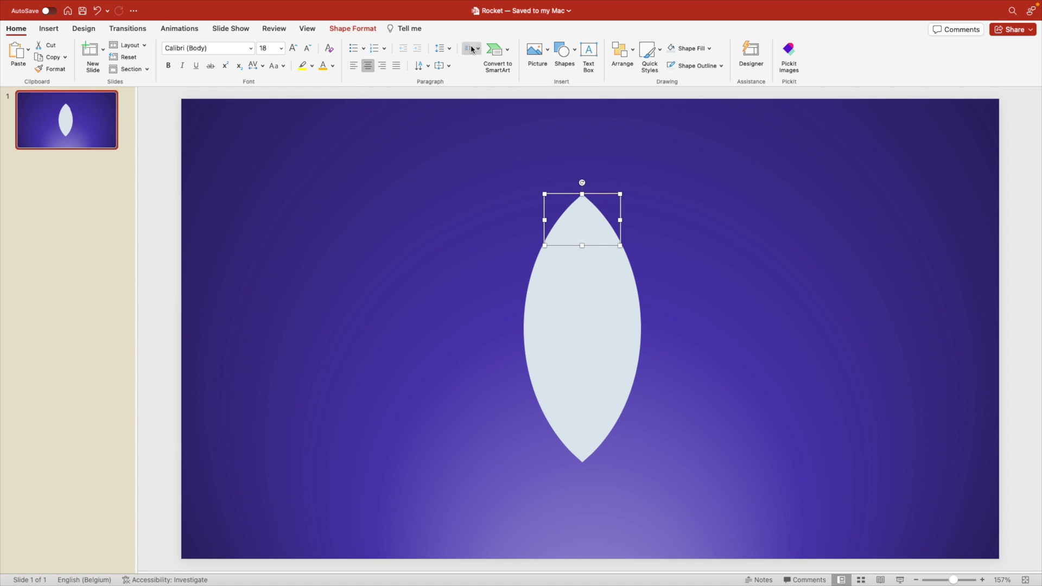
# - Fill the pointed nose cone red
pyautogui.click(709, 49)
pyautogui.click(712, 98)
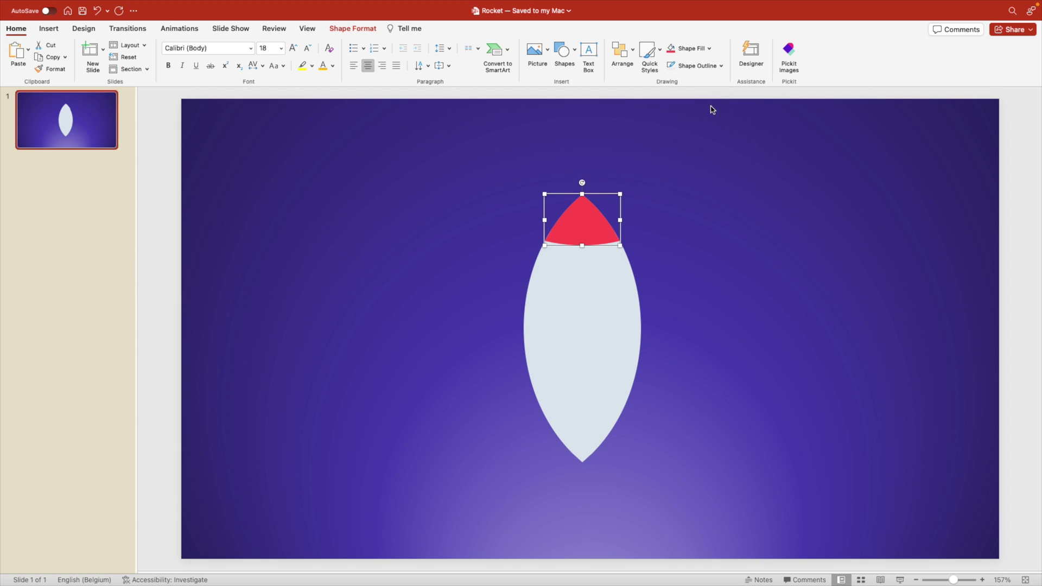
pyautogui.click(727, 297)
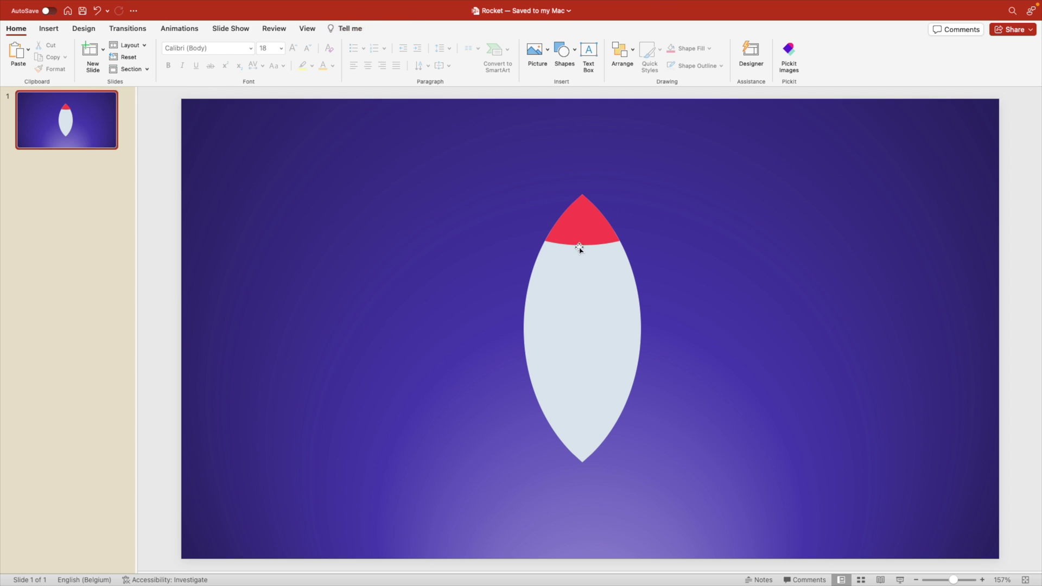
pyautogui.click(597, 216)
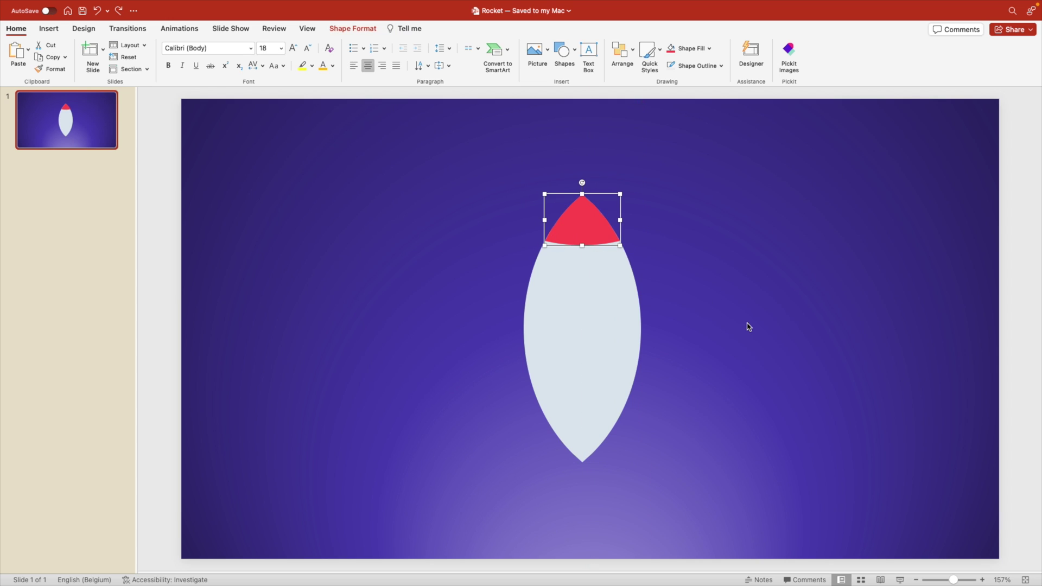
pyautogui.click(729, 270)
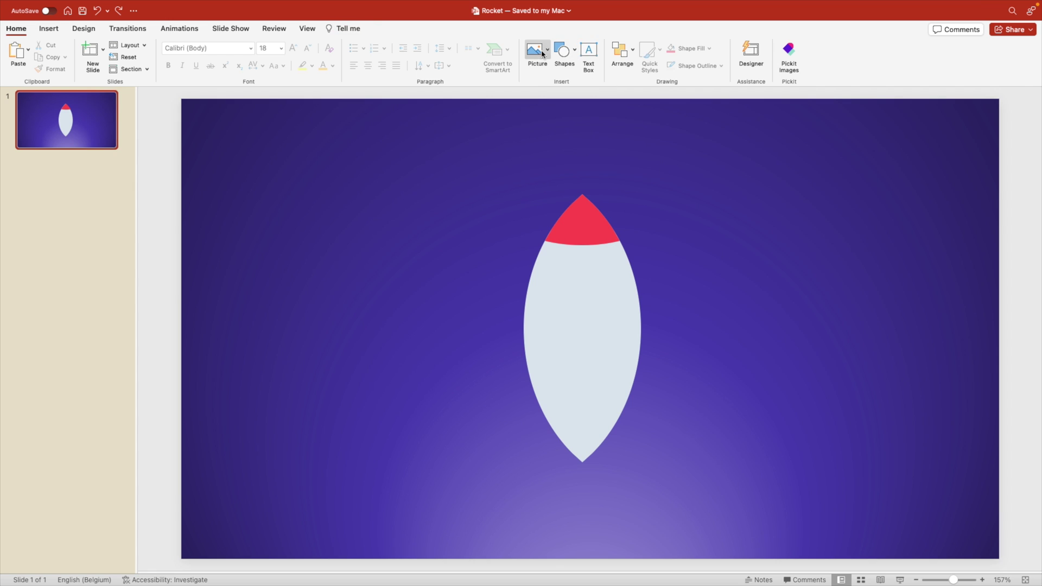
pyautogui.click(572, 53)
# - Draw a red circle and centre a 2,34 cm copy over it
pyautogui.click(697, 96)
pyautogui.moveTo(737, 235); pyautogui.dragTo(813, 303)
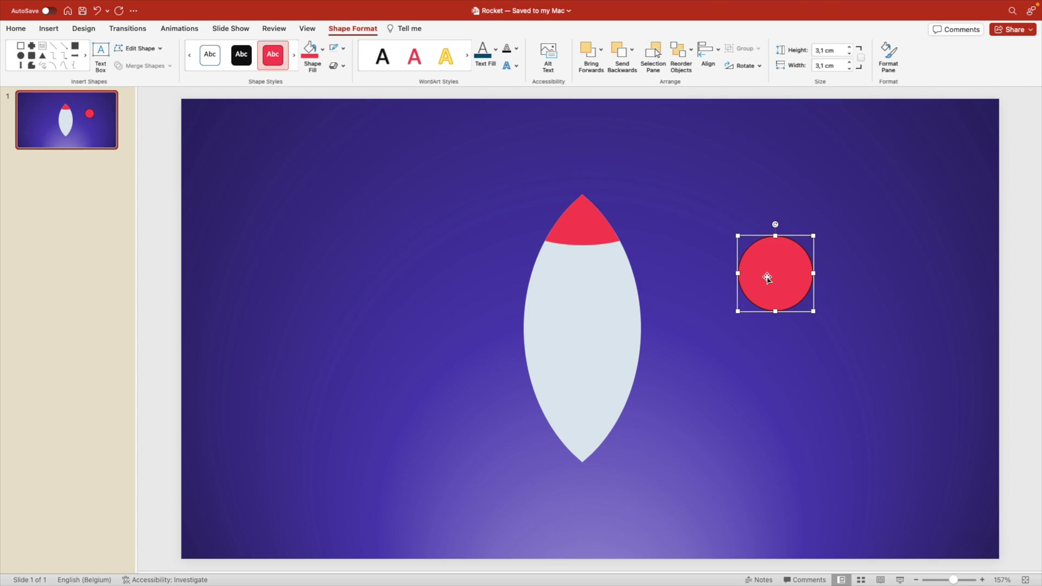
pyautogui.moveTo(779, 285); pyautogui.dragTo(879, 285)
pyautogui.moveTo(915, 234); pyautogui.dragTo(904, 244)
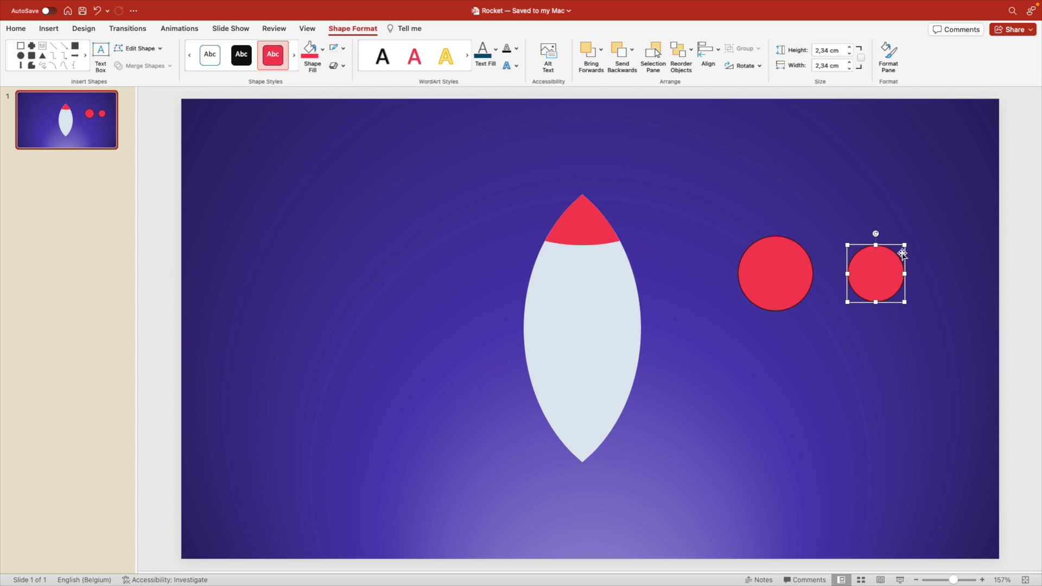
pyautogui.moveTo(892, 280); pyautogui.dragTo(792, 280)
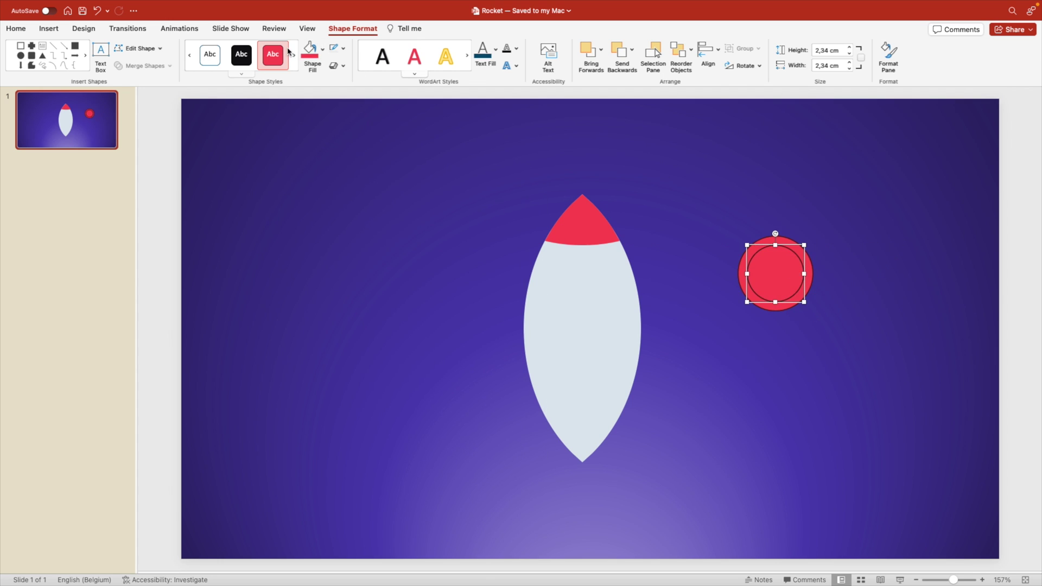
# - Fill the small inner circle light sky blue
pyautogui.click(323, 50)
pyautogui.click(323, 51)
pyautogui.click(324, 51)
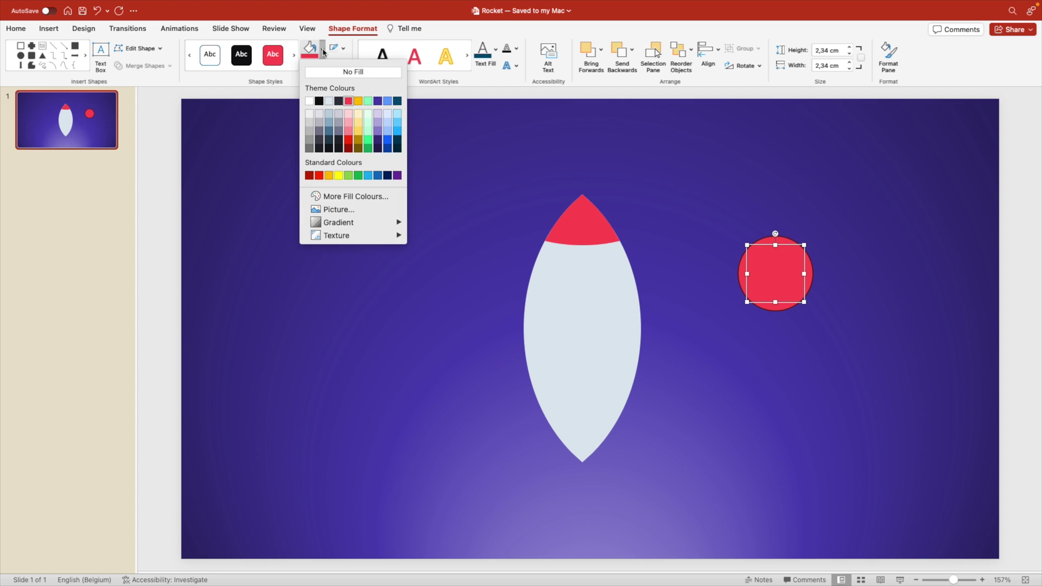
pyautogui.click(388, 115)
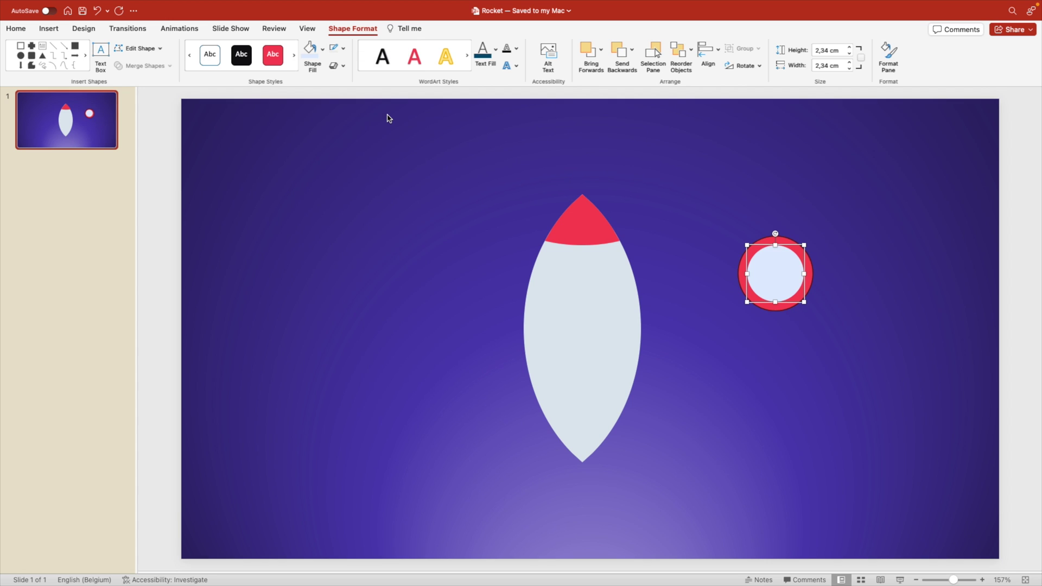
pyautogui.click(322, 50)
pyautogui.click(397, 122)
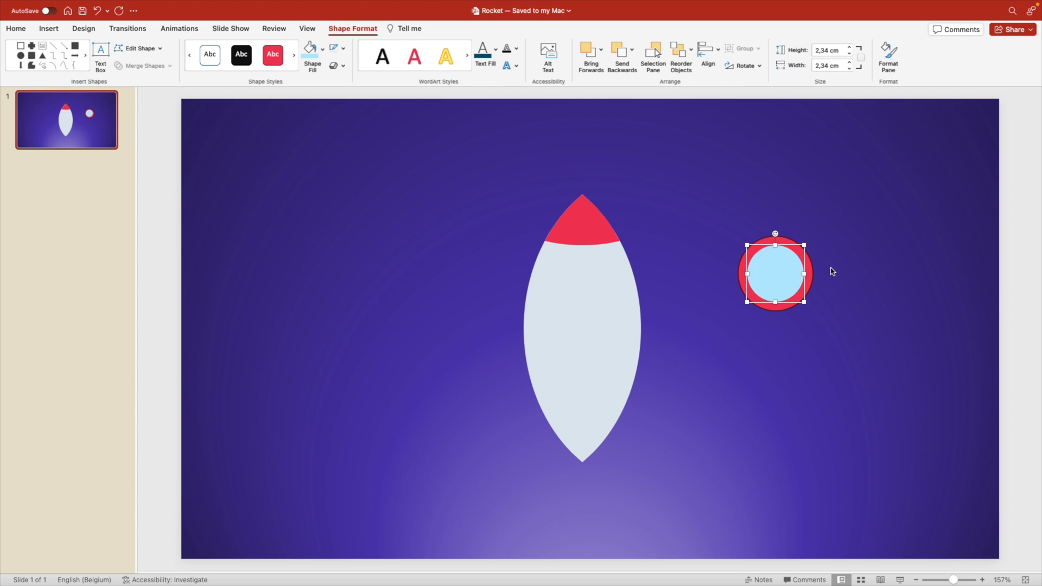
# - Remove the red circle's outline, group both circles, and fit the porthole onto the rocket body
pyautogui.click(814, 265)
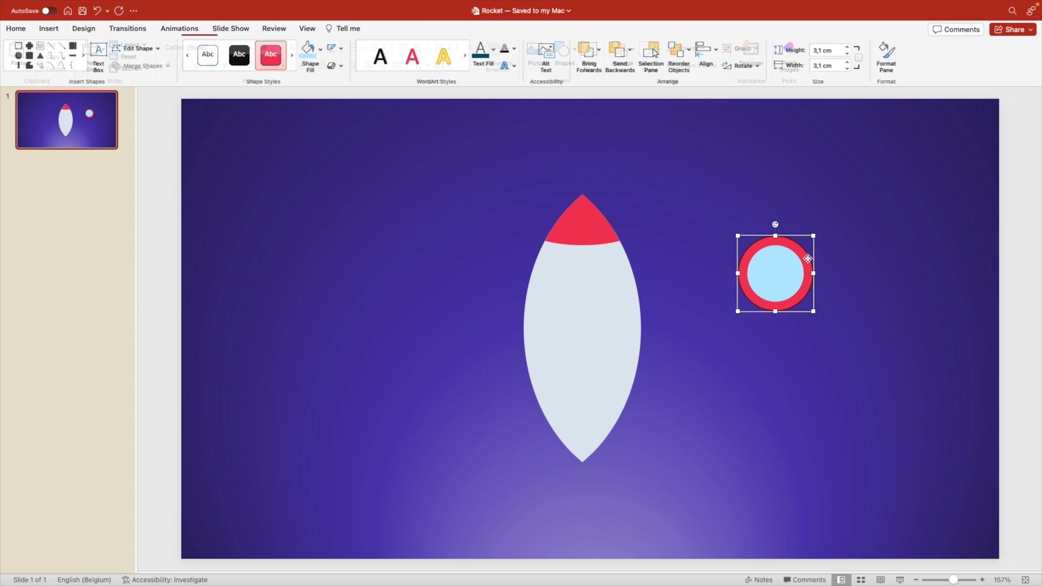
pyautogui.click(344, 48)
pyautogui.click(380, 71)
pyautogui.click(867, 230)
pyautogui.moveTo(864, 213); pyautogui.dragTo(705, 337)
pyautogui.moveTo(792, 281); pyautogui.dragTo(588, 302)
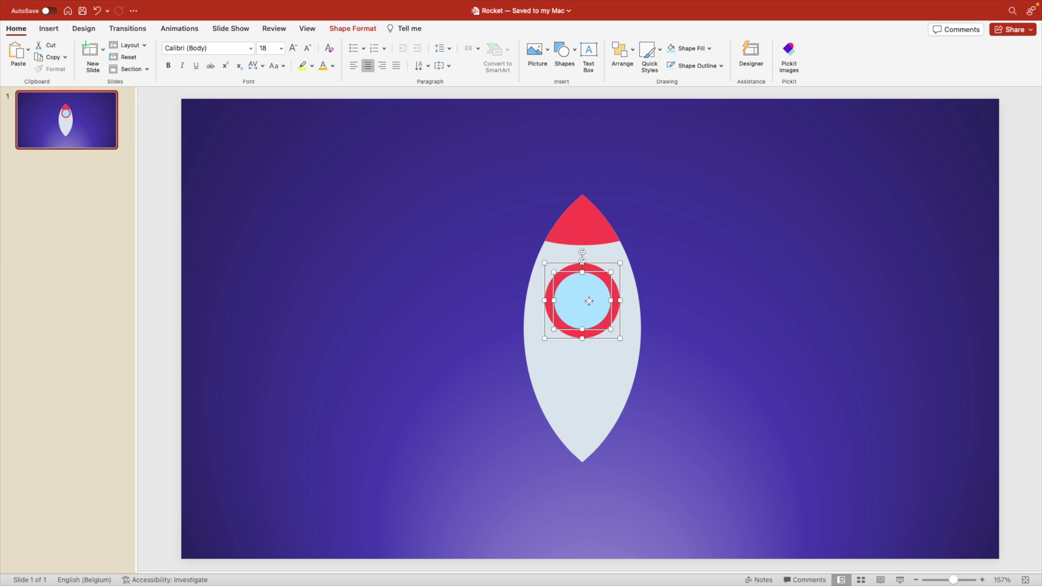
pyautogui.press('super+g')
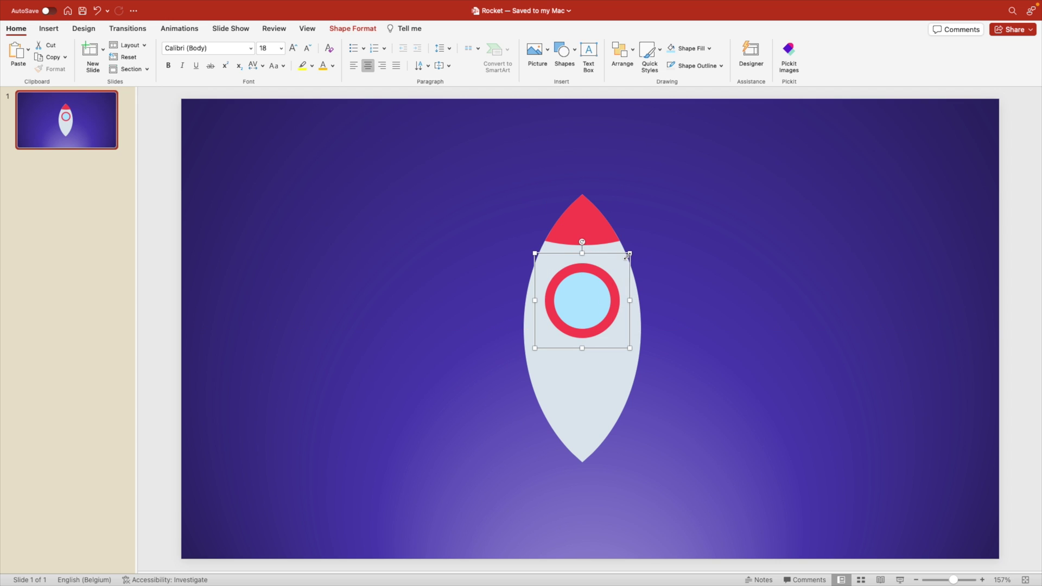
pyautogui.moveTo(629, 253); pyautogui.dragTo(592, 300)
pyautogui.click(727, 297)
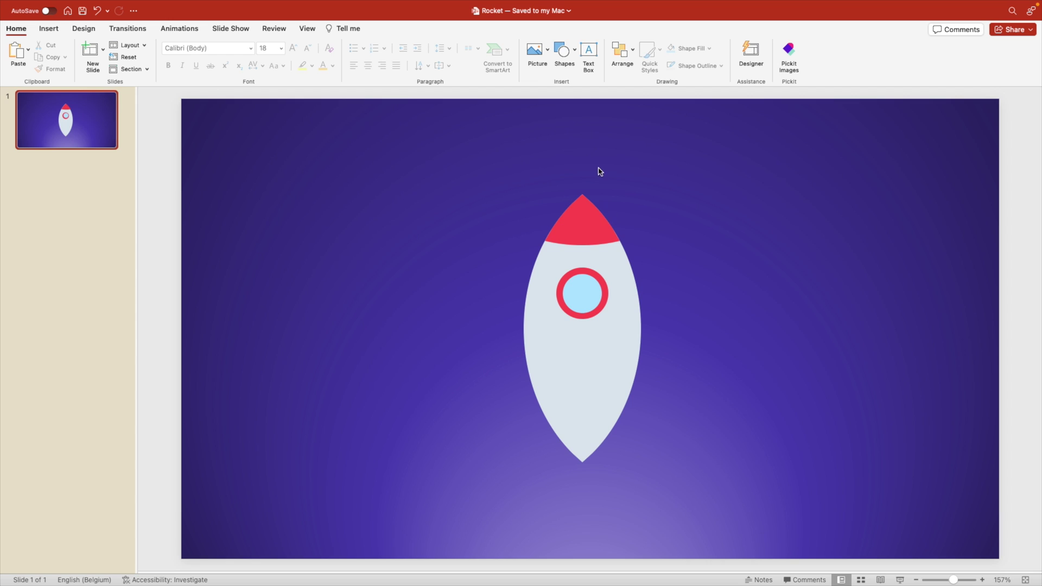
# - Draw a rectangle over the rocket's pointed bottom and select it together with the body
pyautogui.click(563, 50)
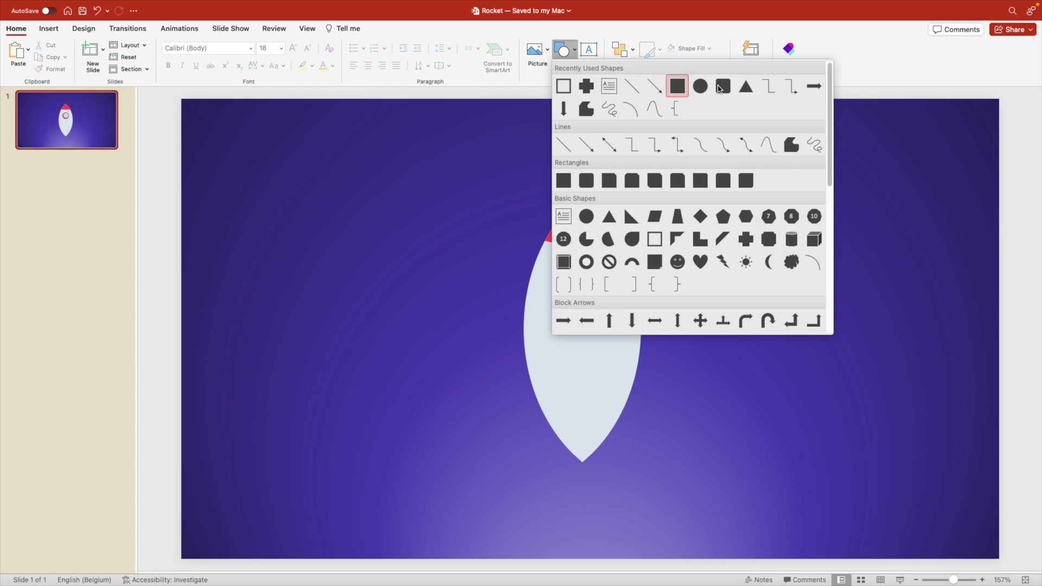
pyautogui.click(676, 89)
pyautogui.moveTo(513, 514); pyautogui.dragTo(650, 442)
pyautogui.click(664, 377)
pyautogui.click(572, 374)
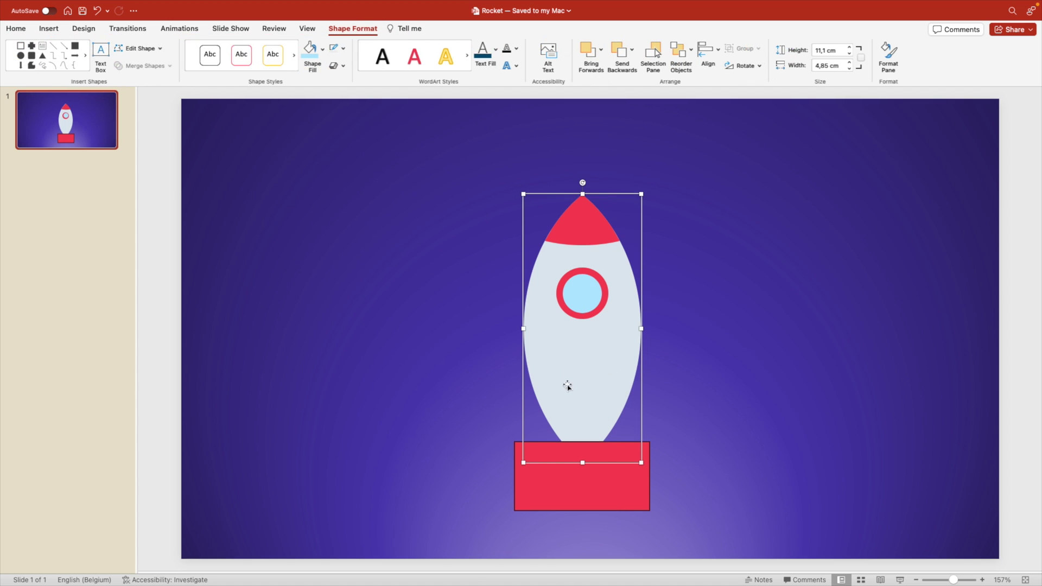
pyautogui.keyDown('shift'); pyautogui.click(595, 490); pyautogui.keyUp('shift')
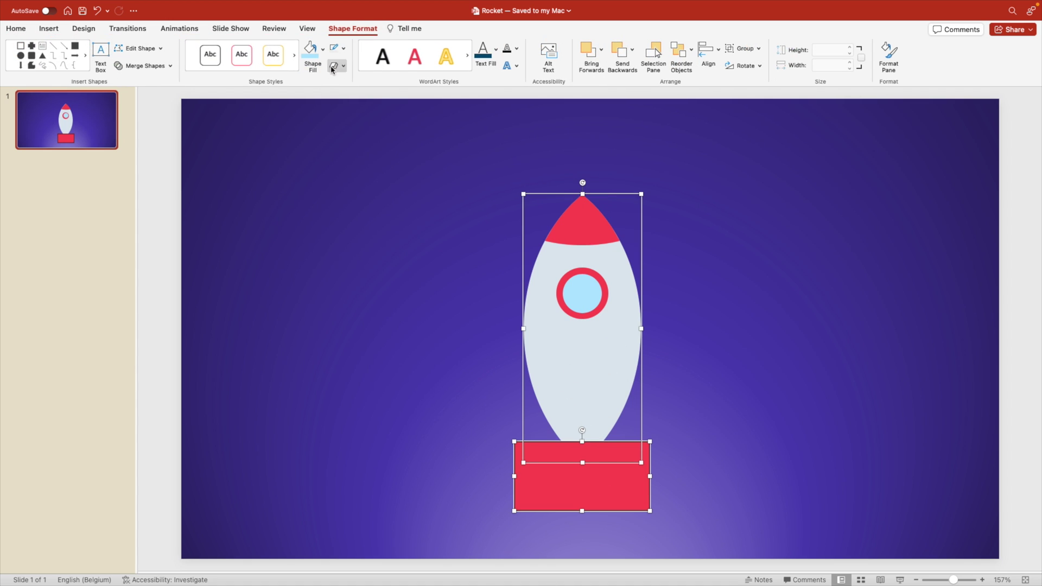
# - Subtract the rectangle to flatten the body's base, then place a copy to the right
pyautogui.click(163, 67)
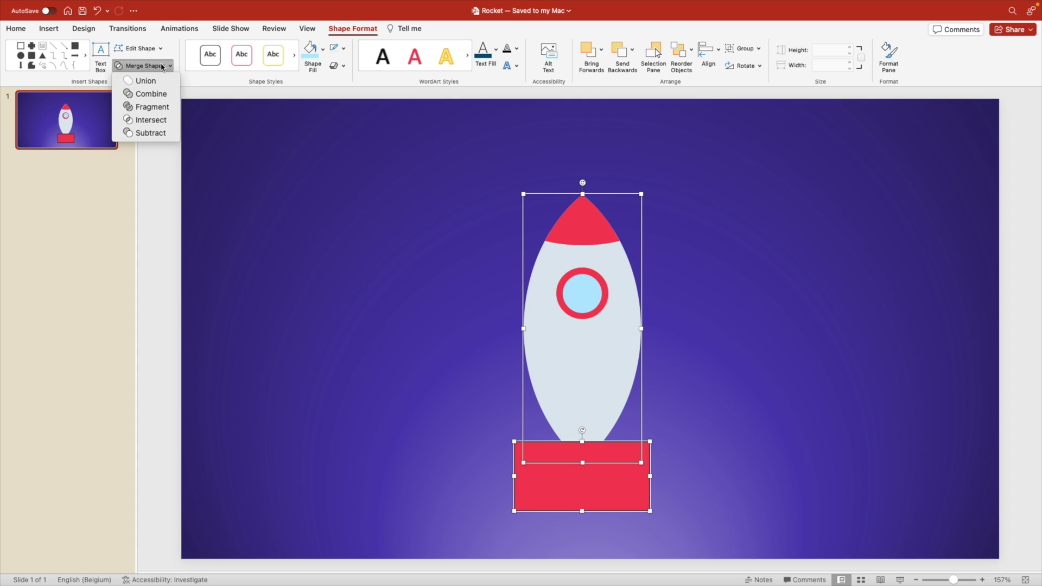
pyautogui.click(156, 133)
pyautogui.click(612, 482)
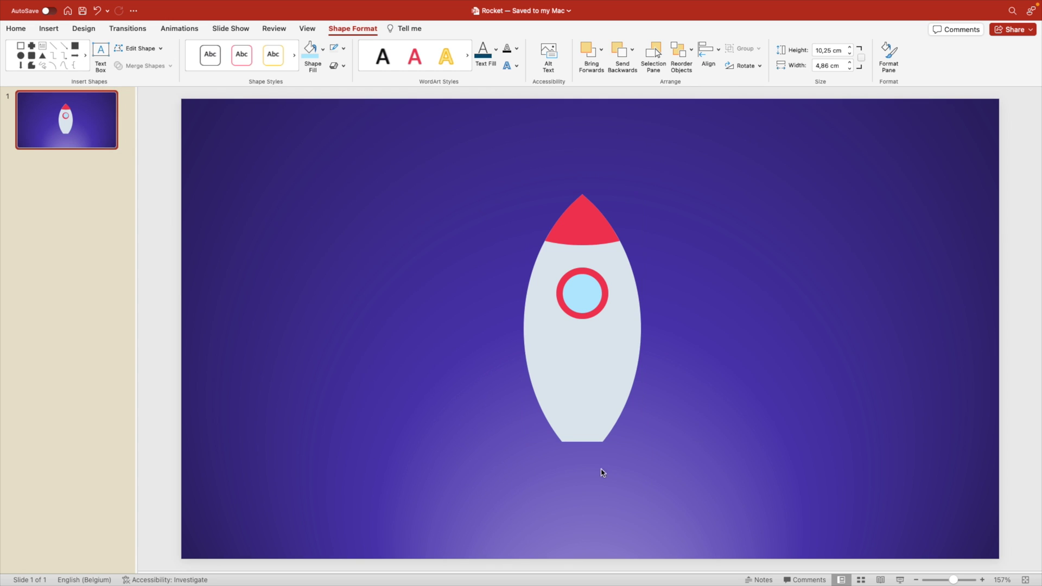
pyautogui.moveTo(599, 415); pyautogui.dragTo(754, 419)
# - Draw a rectangle across the body copy's lower end and fragment the two shapes
pyautogui.click(861, 381)
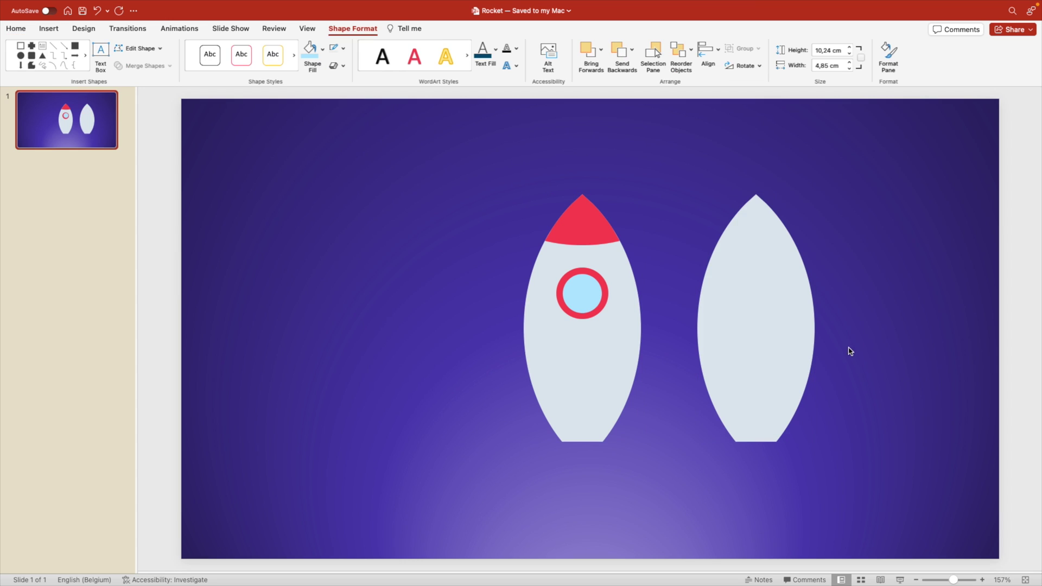
pyautogui.click(563, 50)
pyautogui.click(678, 88)
pyautogui.moveTo(698, 467); pyautogui.dragTo(816, 418)
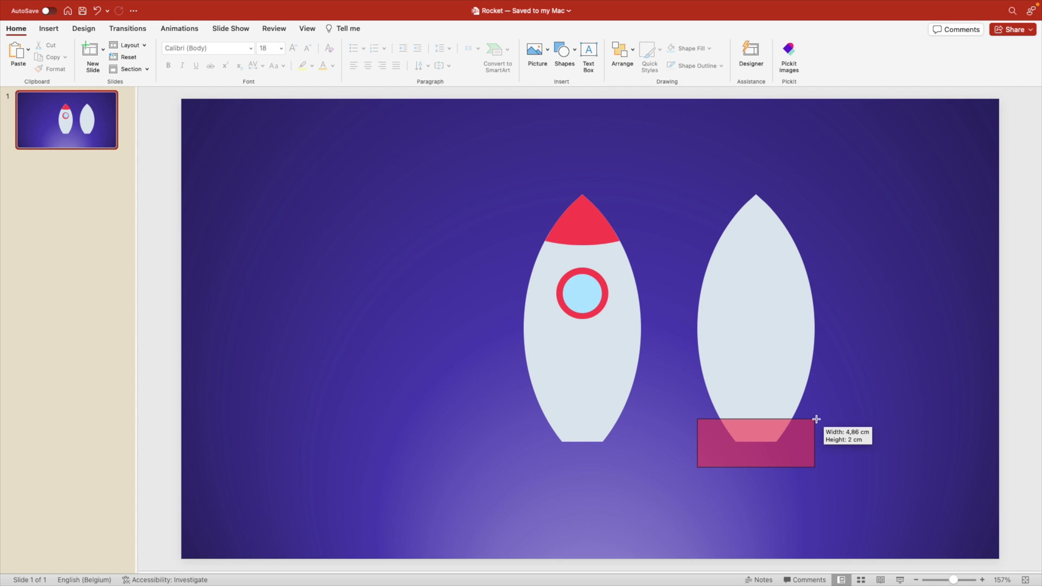
pyautogui.keyDown('shift'); pyautogui.click(780, 378); pyautogui.keyUp('shift')
pyautogui.click(156, 66)
pyautogui.click(170, 111)
# - Delete the leftover fragments and move the red trapezoid band onto the rocket's base
pyautogui.click(760, 356)
pyautogui.keyDown('shift'); pyautogui.click(814, 442); pyautogui.keyUp('shift')
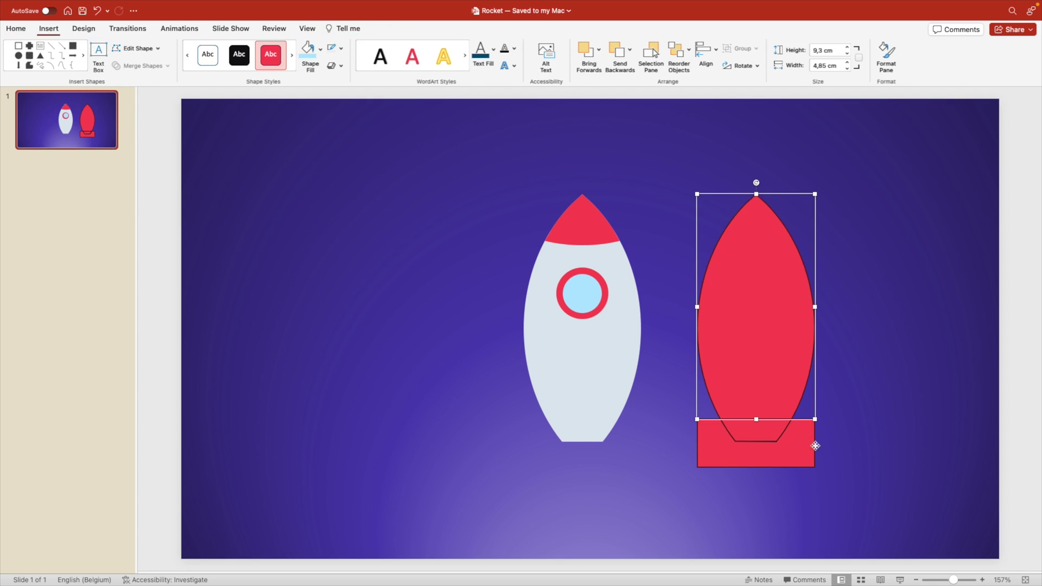
pyautogui.press('Delete')
pyautogui.click(784, 426)
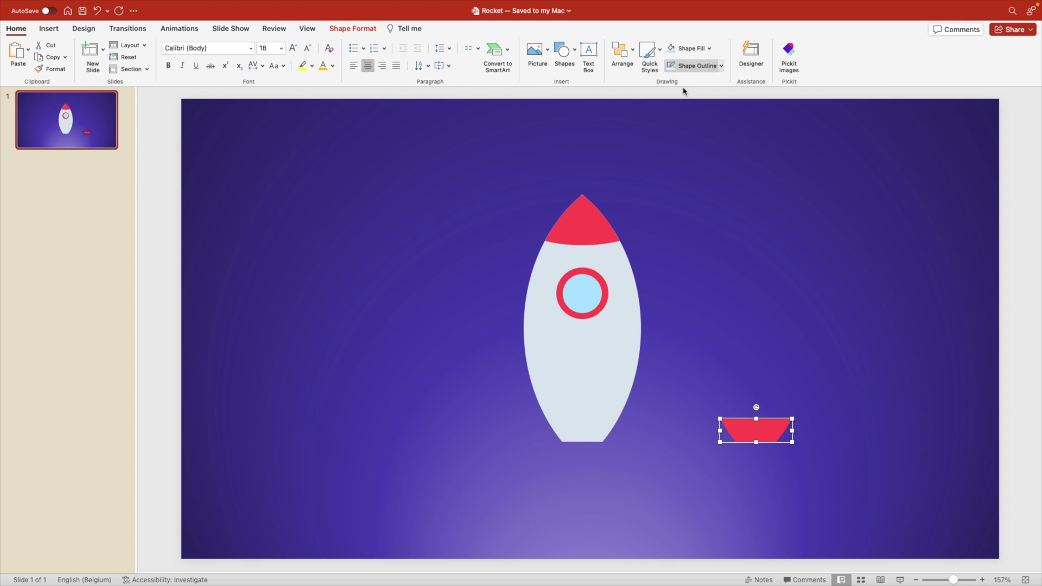
pyautogui.moveTo(756, 433); pyautogui.dragTo(587, 436)
pyautogui.click(700, 421)
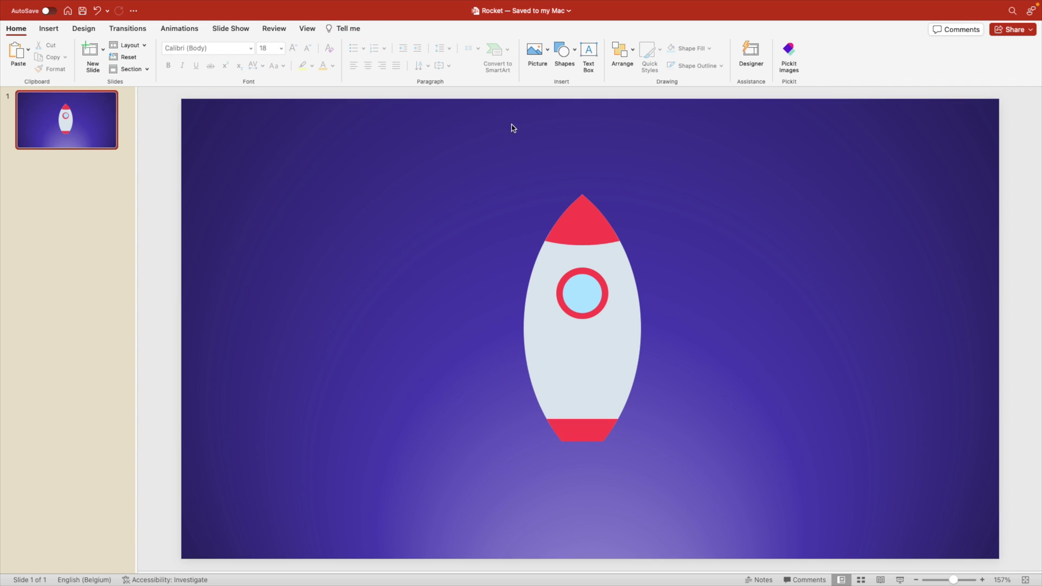
pyautogui.click(564, 50)
# - Subtract two overlapping red circles to form a crescent
pyautogui.click(701, 85)
pyautogui.moveTo(285, 228)
pyautogui.mouseDown()
pyautogui.moveTo(405, 295)
pyautogui.moveTo(302, 307)
pyautogui.moveTo(335, 294)
pyautogui.moveTo(326, 345)
pyautogui.mouseUp()
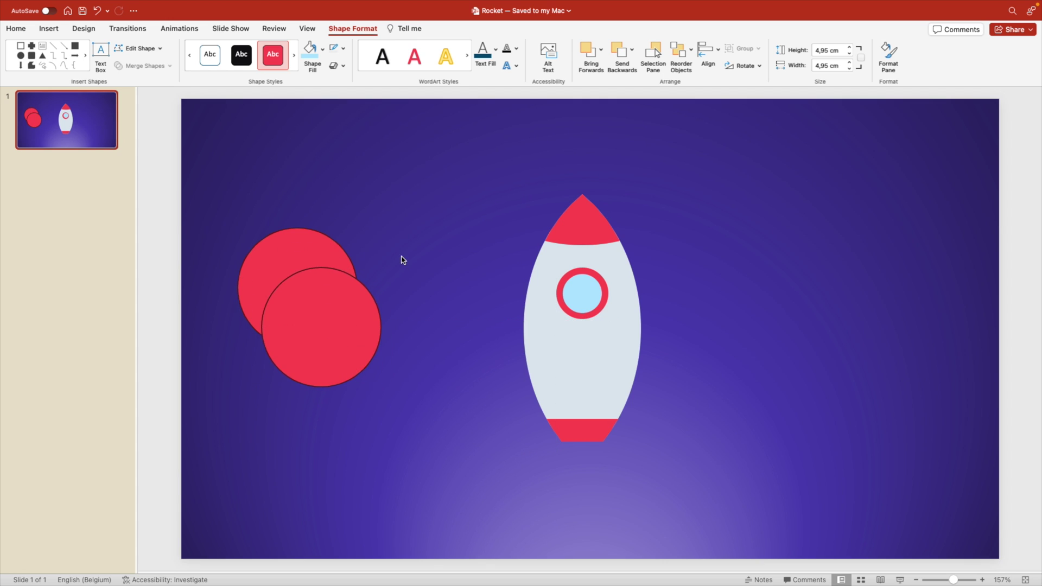
pyautogui.click(329, 249)
pyautogui.keyDown('shift'); pyautogui.click(321, 314); pyautogui.keyUp('shift')
pyautogui.click(142, 67)
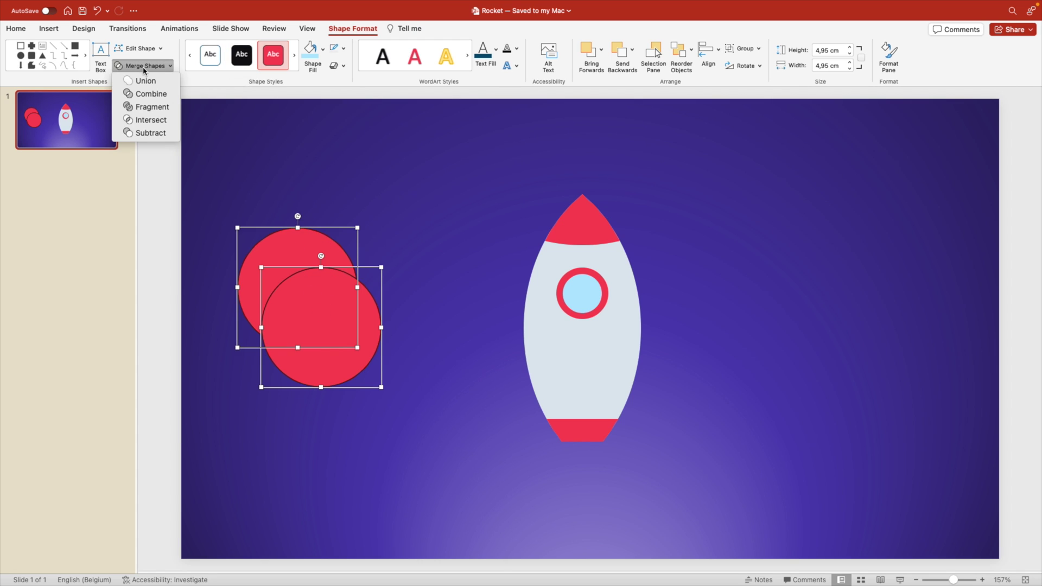
pyautogui.click(150, 132)
# - Move the crescent to the rocket's lower left and remove its outline
pyautogui.moveTo(293, 269); pyautogui.dragTo(550, 399)
pyautogui.click(343, 48)
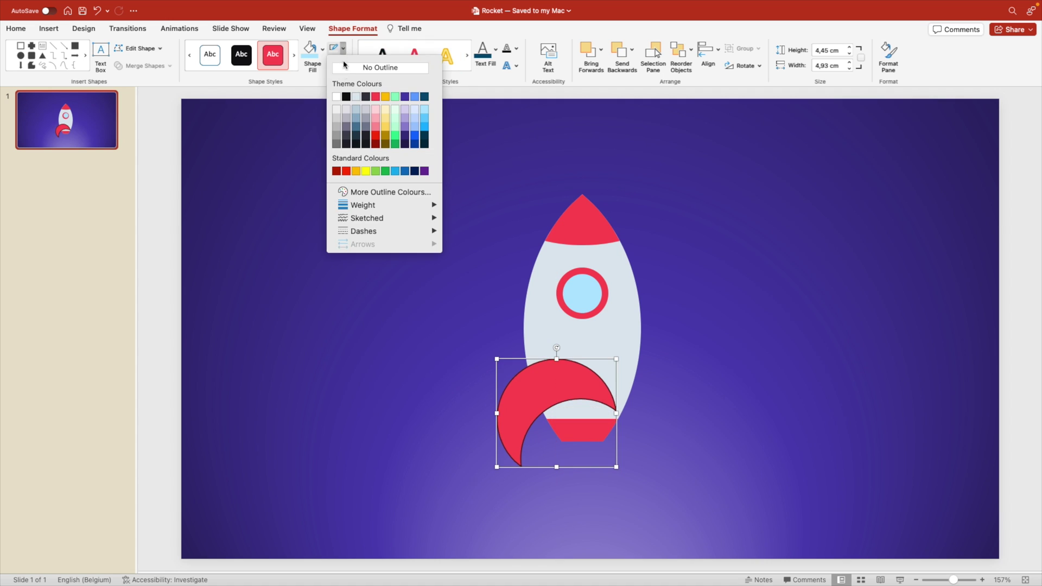
pyautogui.click(352, 70)
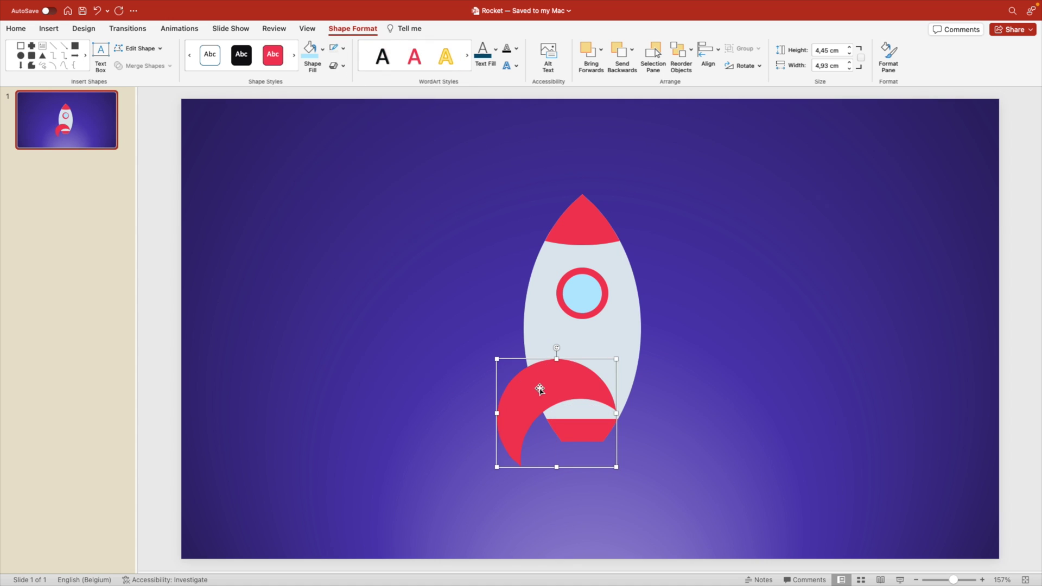
pyautogui.rightClick(540, 389)
# - Send the crescent behind the body and place a horizontally flipped copy at the rocket's right
pyautogui.moveTo(627, 395)
pyautogui.click(693, 396)
pyautogui.moveTo(767, 426); pyautogui.dragTo(749, 413)
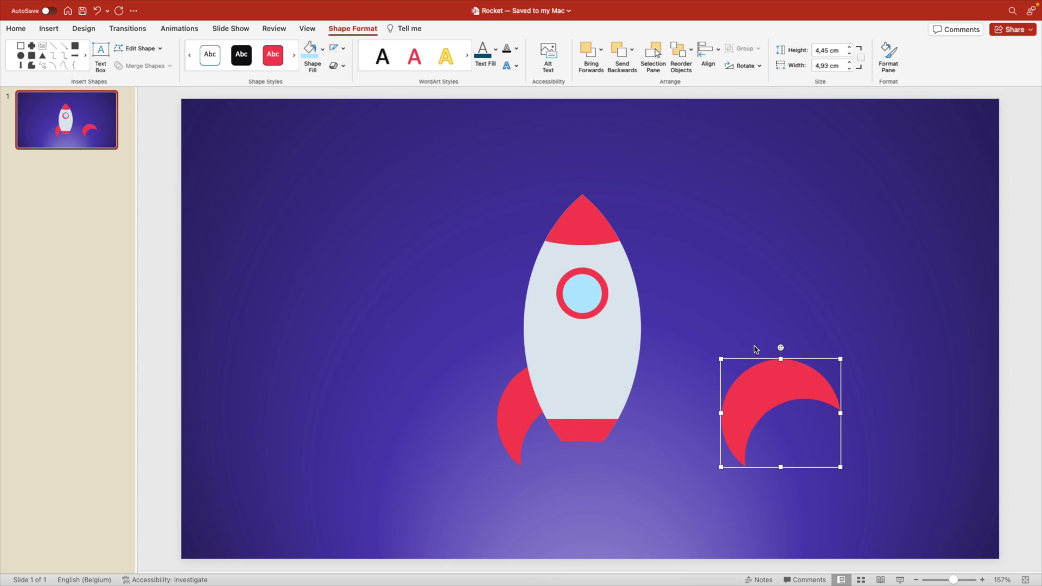
pyautogui.click(742, 66)
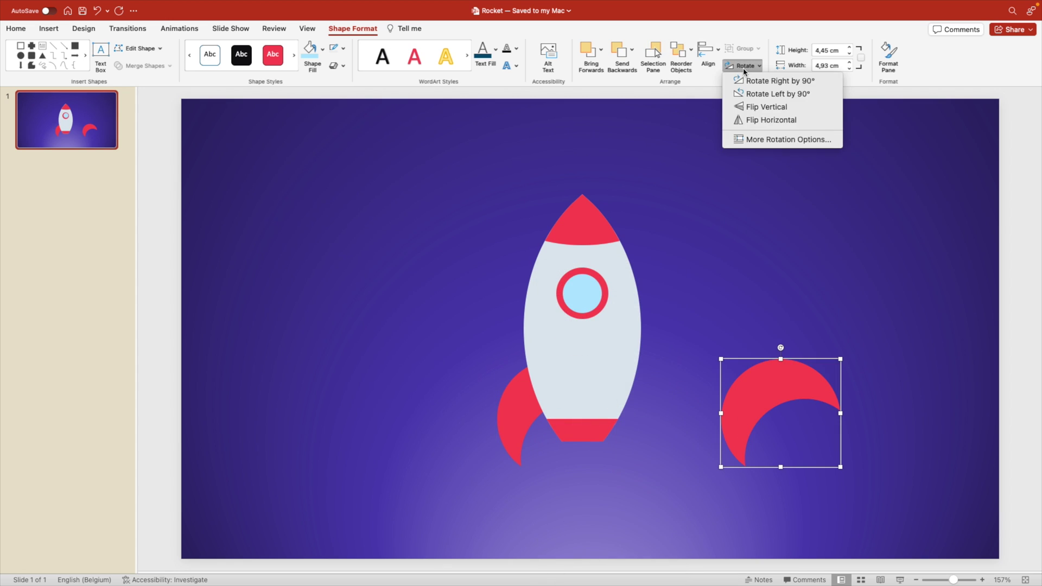
pyautogui.click(751, 120)
pyautogui.moveTo(798, 396); pyautogui.dragTo(629, 369)
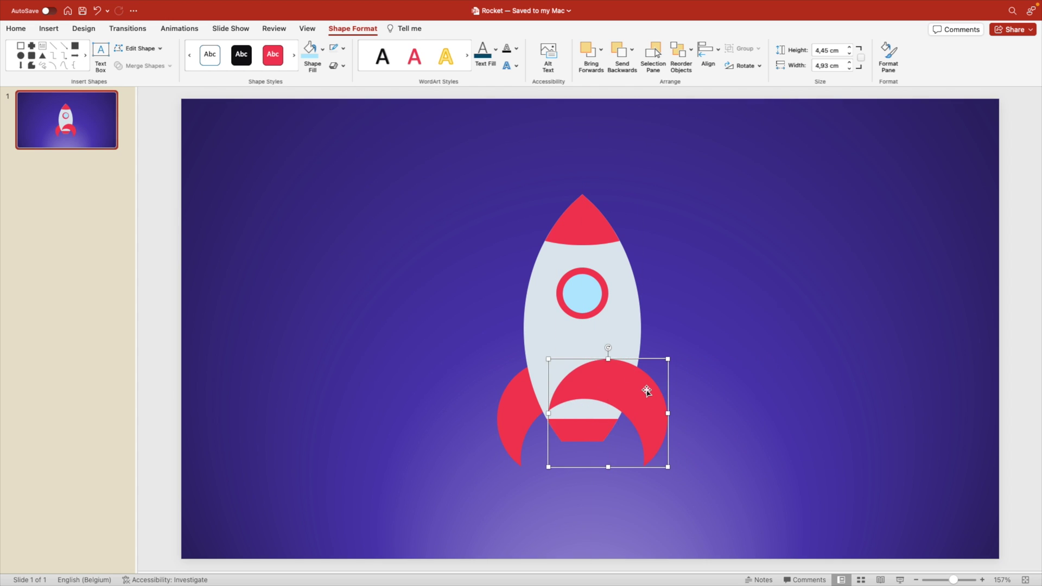
# - Send the mirrored right fin behind the rocket body
pyautogui.rightClick(647, 391)
pyautogui.moveTo(701, 395)
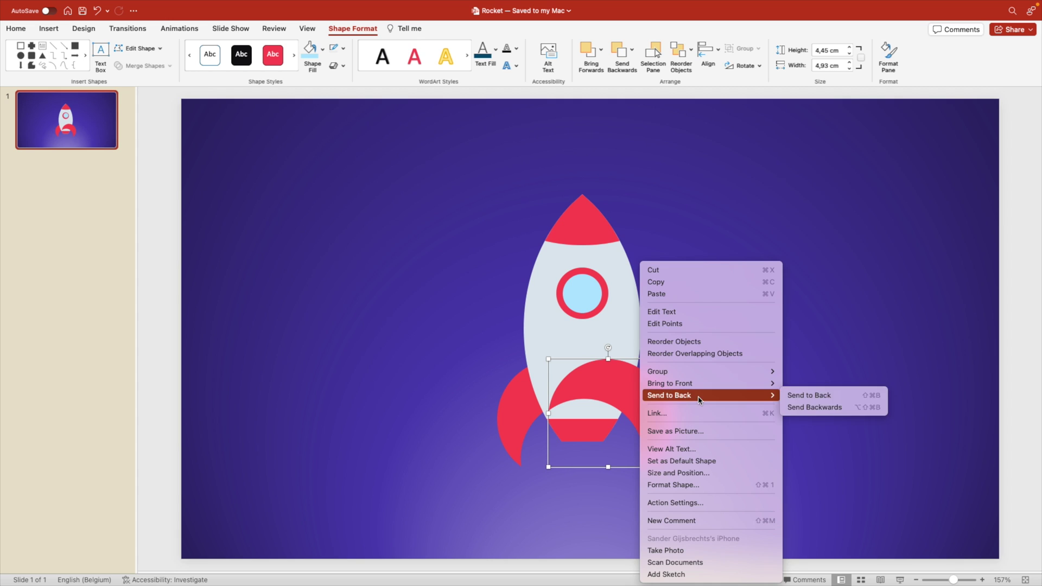
pyautogui.click(833, 395)
pyautogui.click(827, 400)
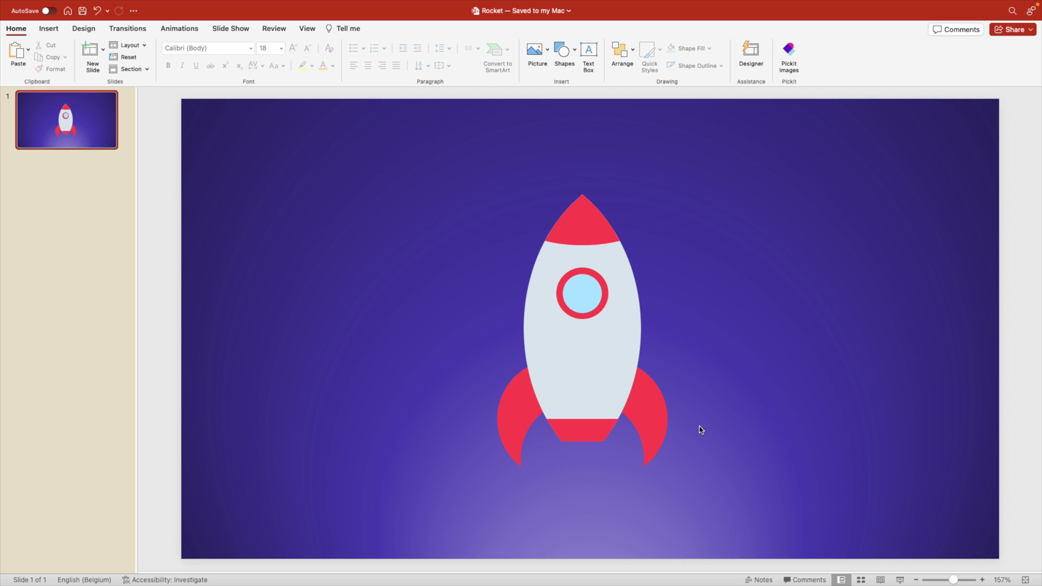
# - Apply an Inner shadow preset to the rocket body through Format Shape effects
pyautogui.moveTo(741, 163); pyautogui.dragTo(327, 575)
pyautogui.click(702, 367)
pyautogui.rightClick(624, 348)
pyautogui.click(688, 486)
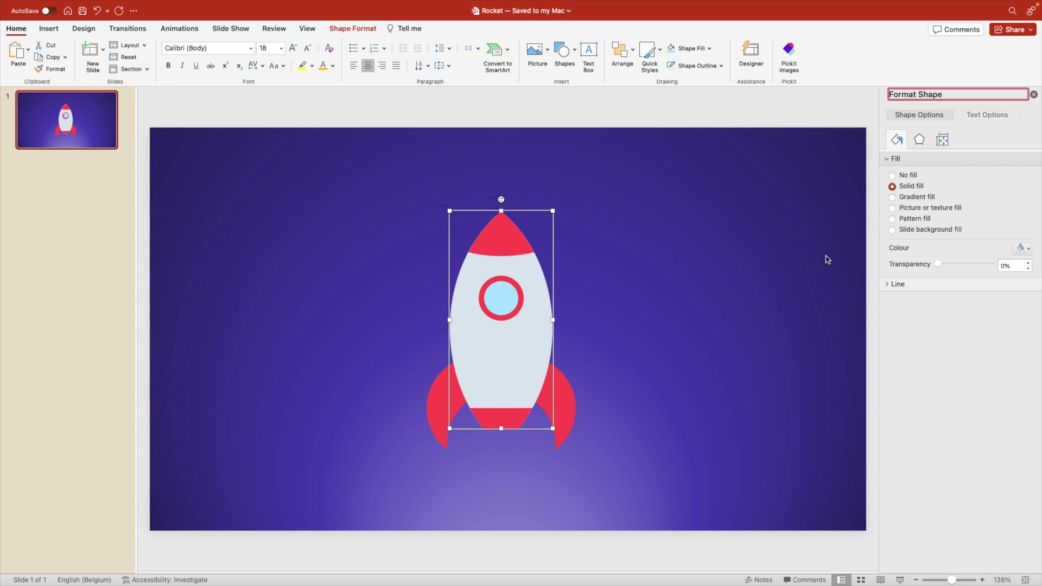
pyautogui.click(919, 140)
pyautogui.click(904, 159)
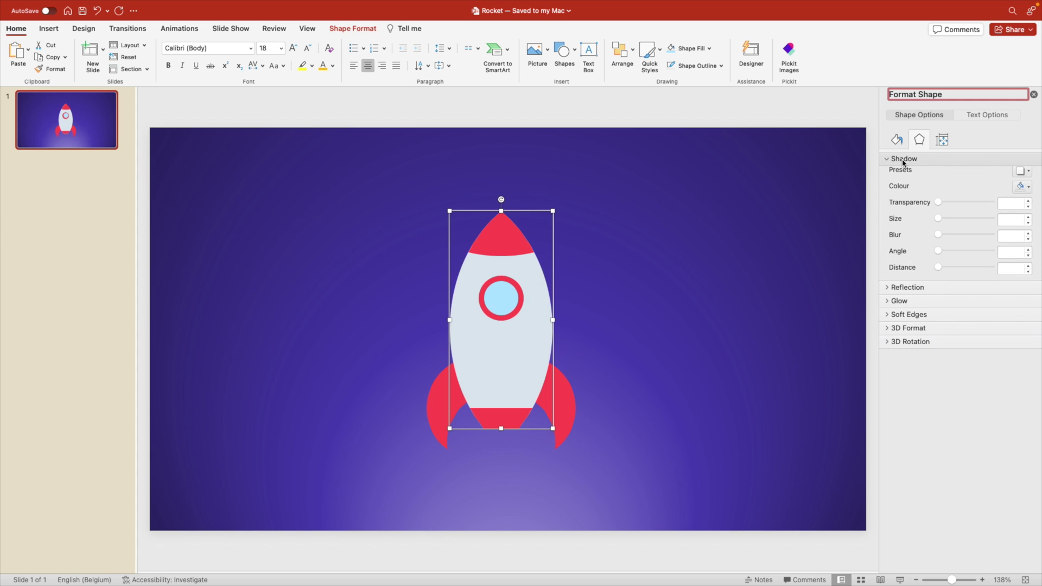
pyautogui.click(1019, 177)
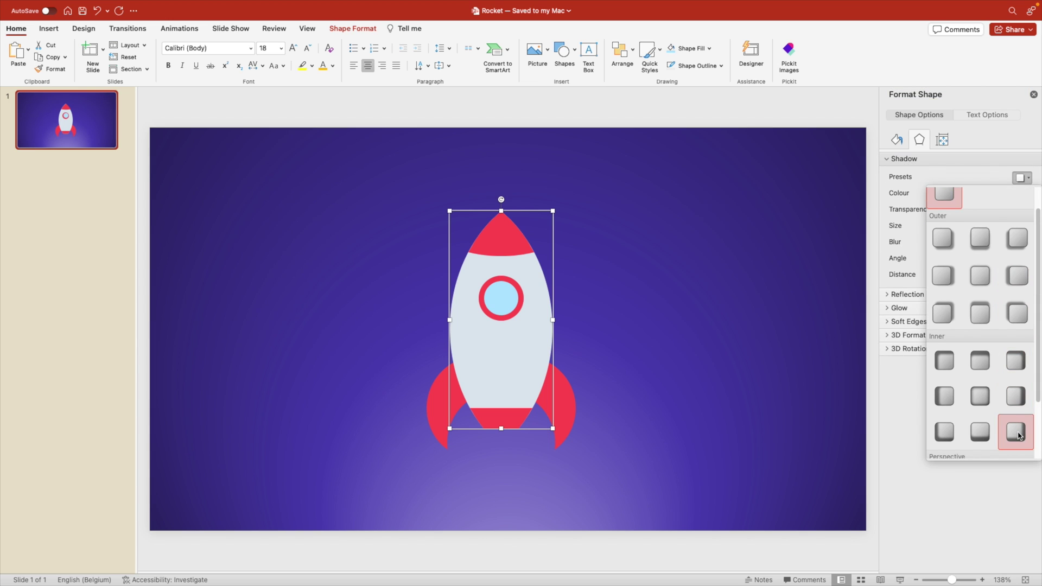
pyautogui.click(1016, 433)
# - Tune the inner shadow to 27 pt blur, 27 pt distance and 58% transparency
pyautogui.moveTo(940, 244); pyautogui.dragTo(947, 262)
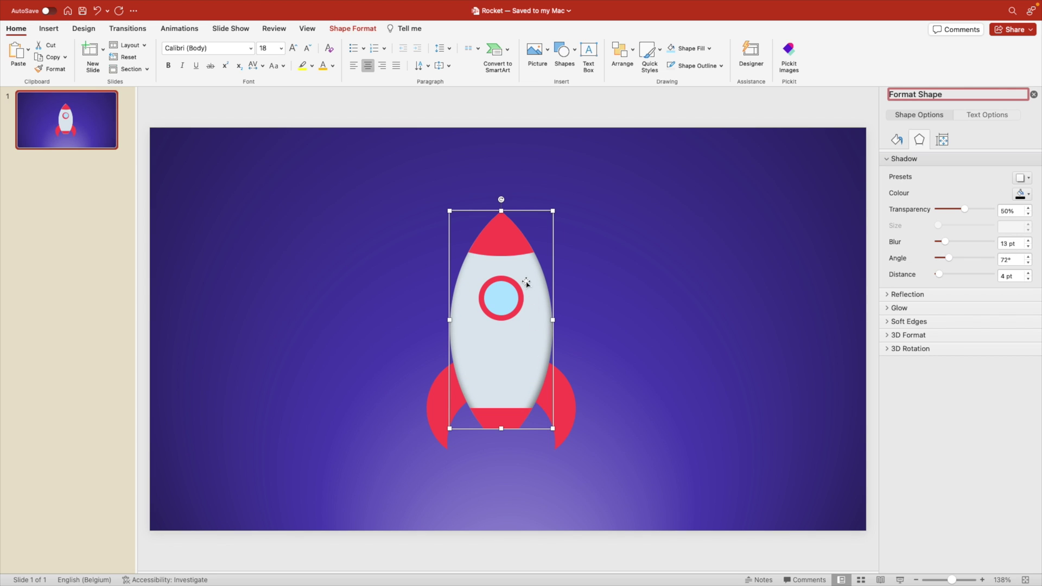
pyautogui.moveTo(941, 277); pyautogui.dragTo(942, 278)
pyautogui.moveTo(966, 211); pyautogui.dragTo(974, 211)
pyautogui.moveTo(943, 277)
pyautogui.mouseDown()
pyautogui.moveTo(954, 243)
pyautogui.moveTo(945, 259)
pyautogui.mouseUp()
pyautogui.moveTo(973, 210); pyautogui.dragTo(979, 212)
pyautogui.click(780, 302)
pyautogui.click(509, 234)
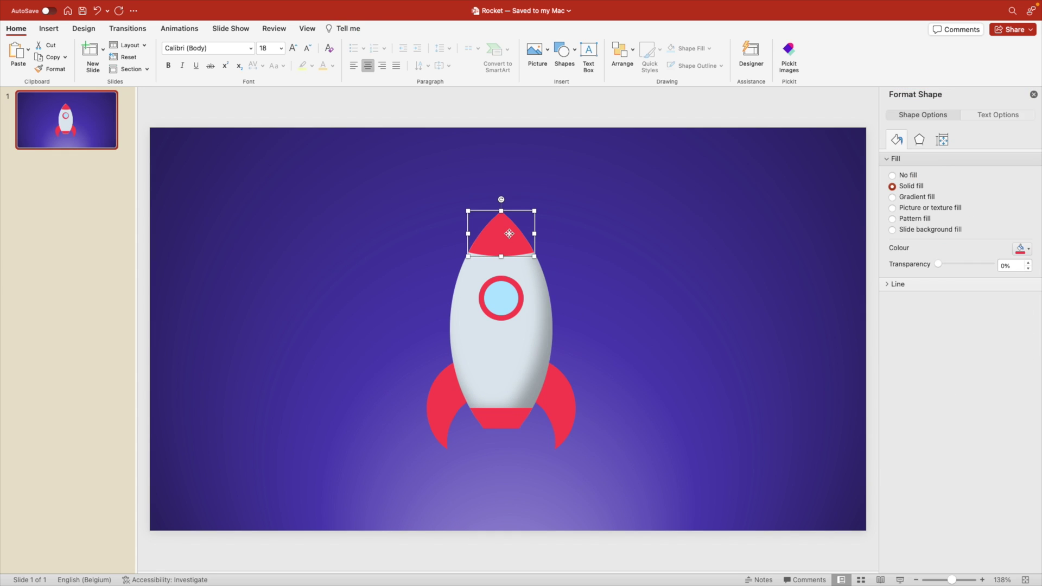
# - Give the nose, base band and both fins an inner shadow with 29 pt blur and 68% transparency
pyautogui.keyDown('shift'); pyautogui.click(502, 425); pyautogui.keyUp('shift')
pyautogui.keyDown('shift'); pyautogui.click(552, 405); pyautogui.keyUp('shift')
pyautogui.keyDown('shift'); pyautogui.click(431, 395); pyautogui.keyUp('shift')
pyautogui.click(919, 140)
pyautogui.click(1022, 179)
pyautogui.click(1016, 363)
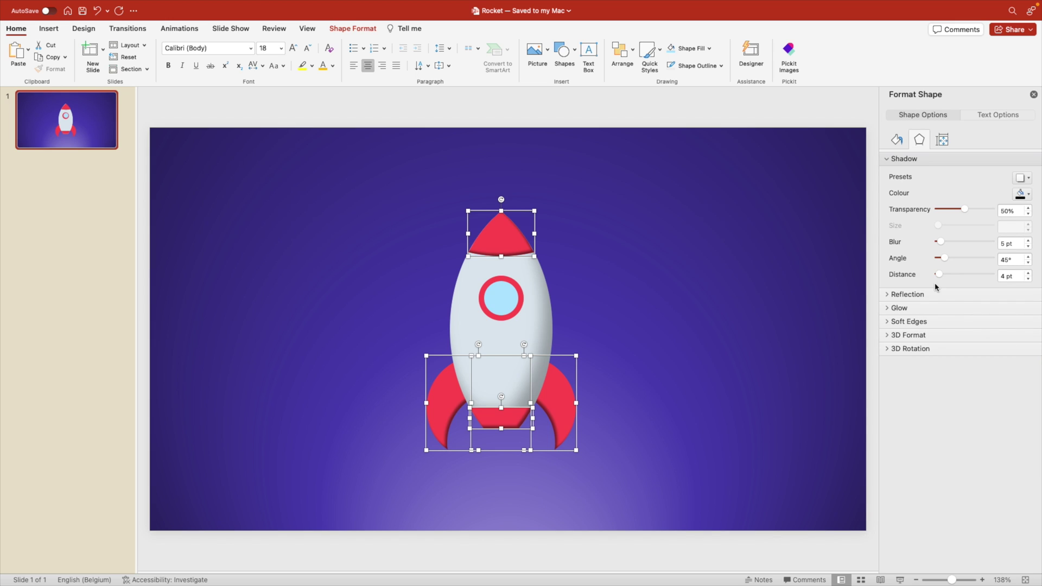
pyautogui.moveTo(945, 245); pyautogui.dragTo(941, 276)
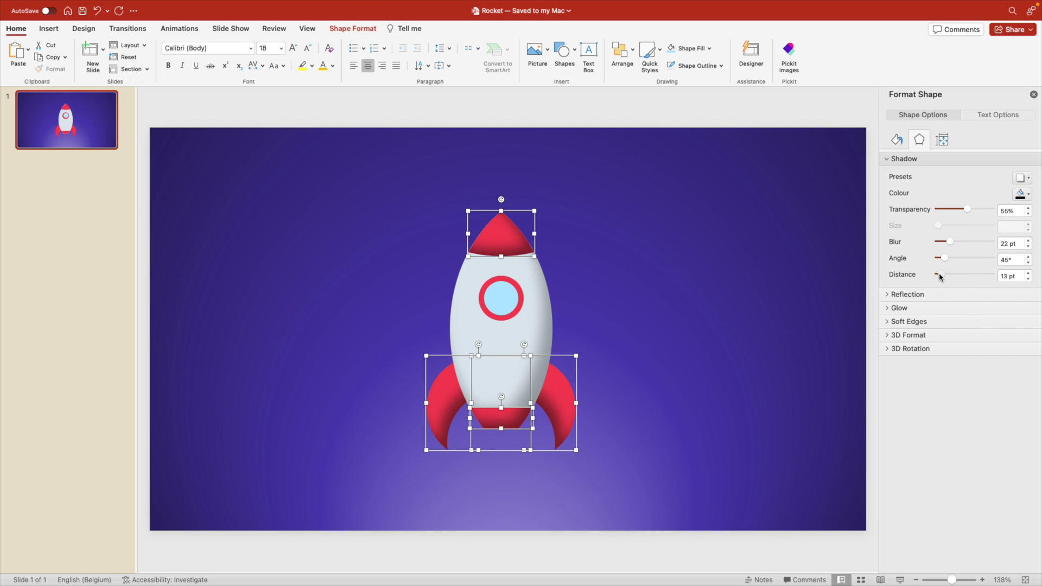
pyautogui.moveTo(970, 211); pyautogui.dragTo(975, 213)
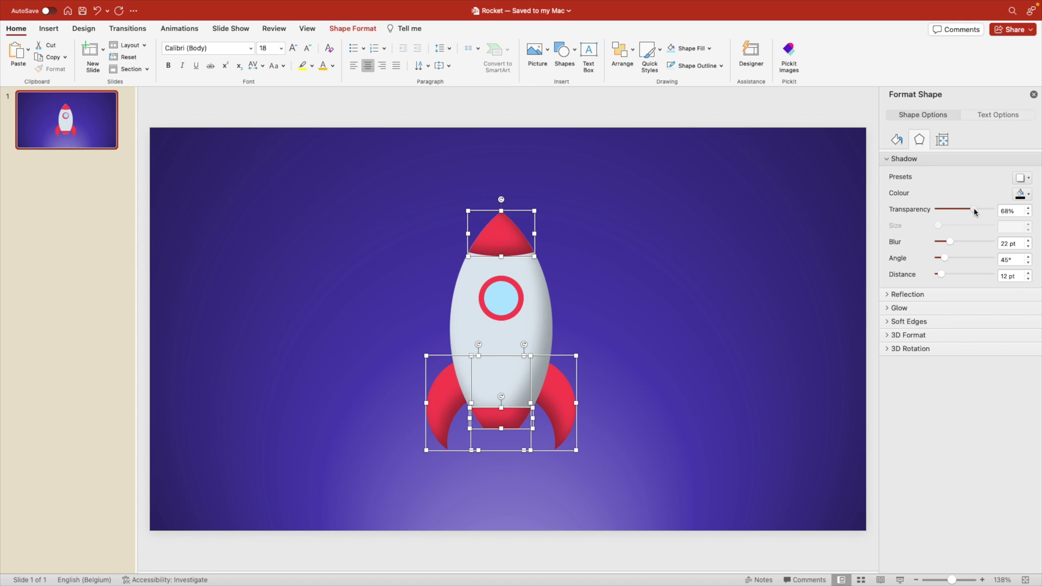
pyautogui.moveTo(946, 261); pyautogui.dragTo(940, 260)
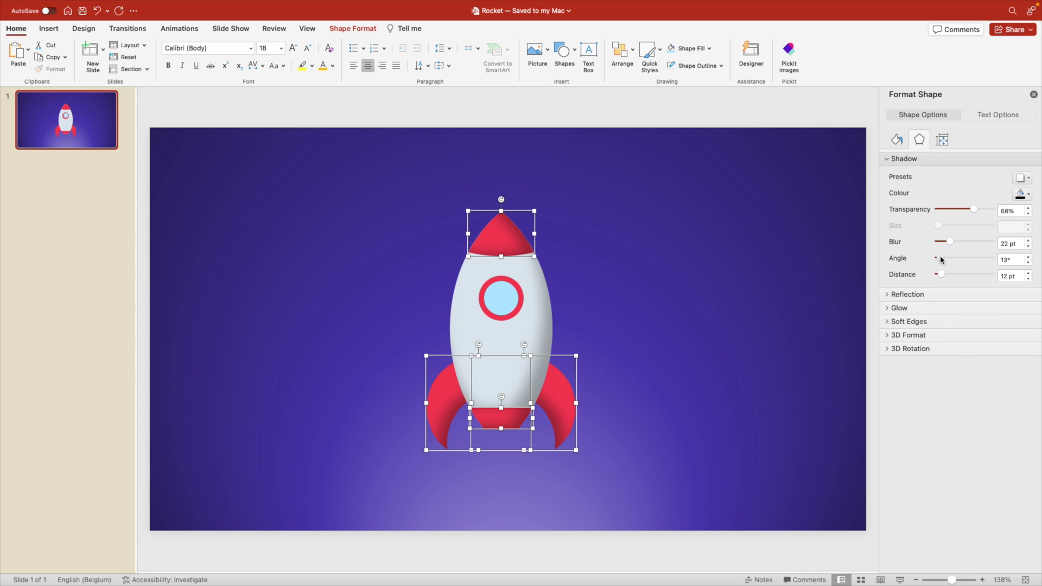
# - Turn the right fin's inner shadow angle to the opposite side
pyautogui.click(668, 367)
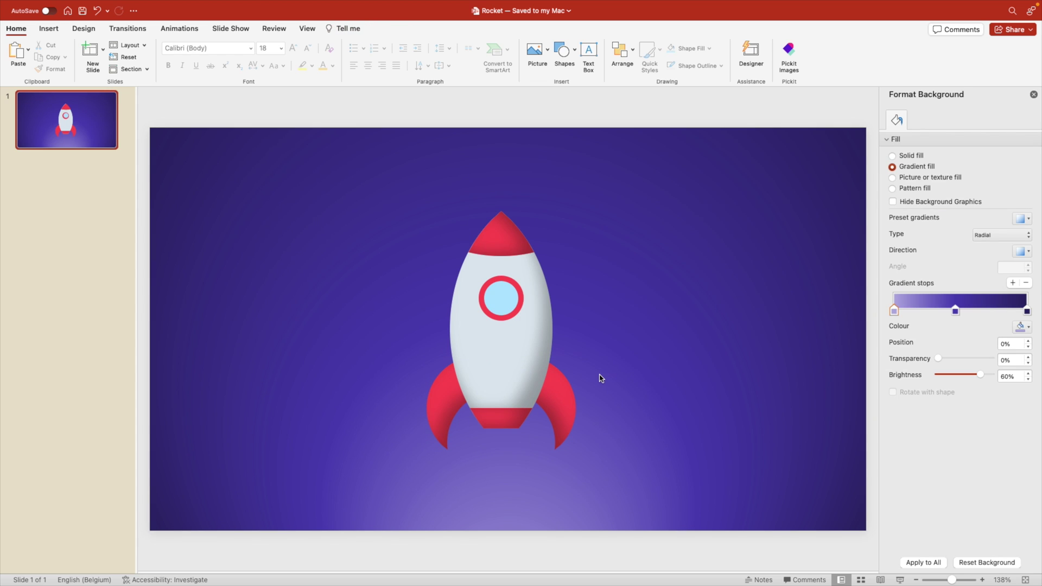
pyautogui.click(561, 421)
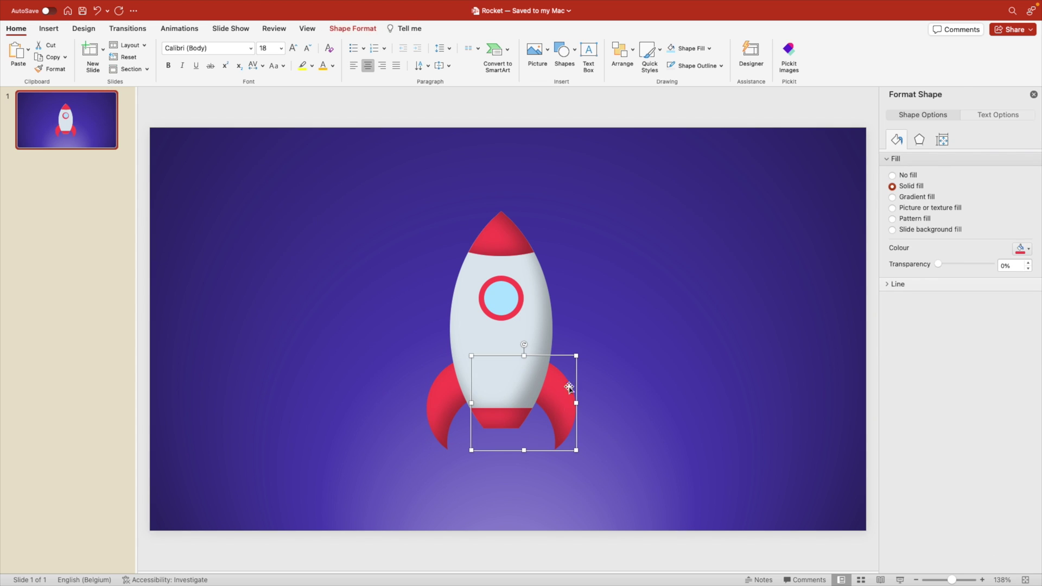
pyautogui.click(920, 140)
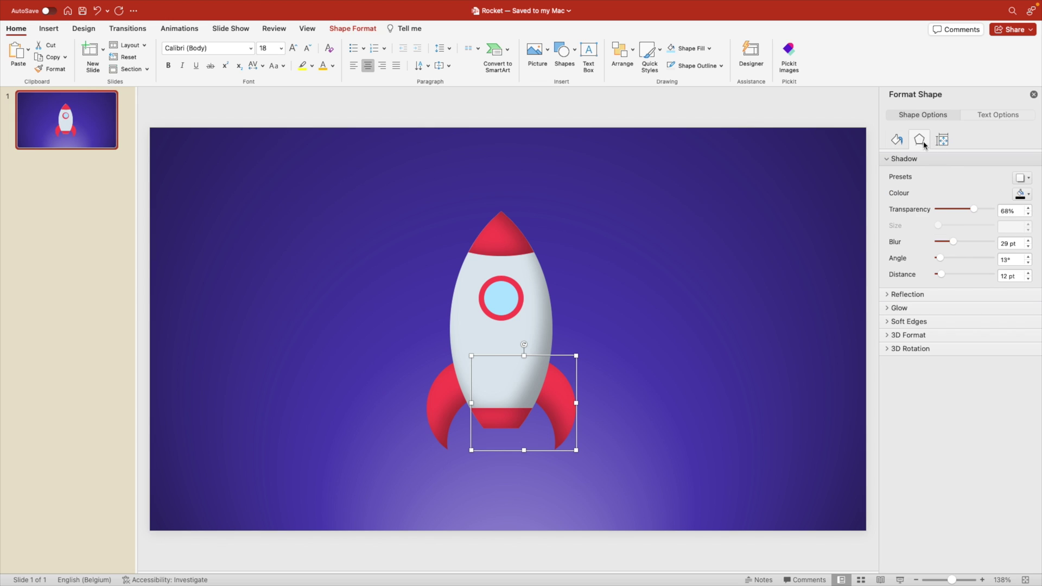
pyautogui.moveTo(943, 260); pyautogui.dragTo(968, 261)
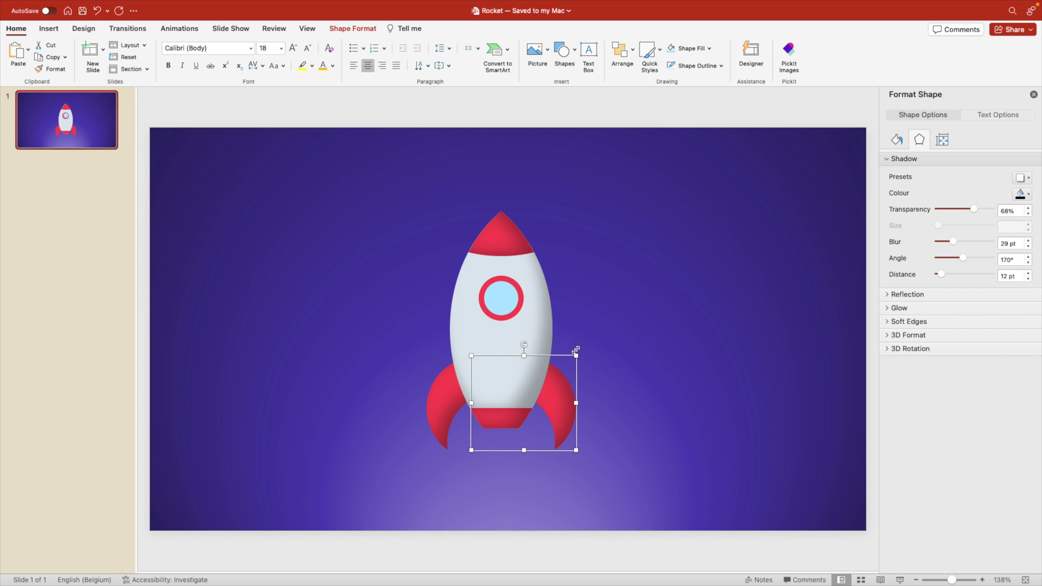
pyautogui.click(623, 347)
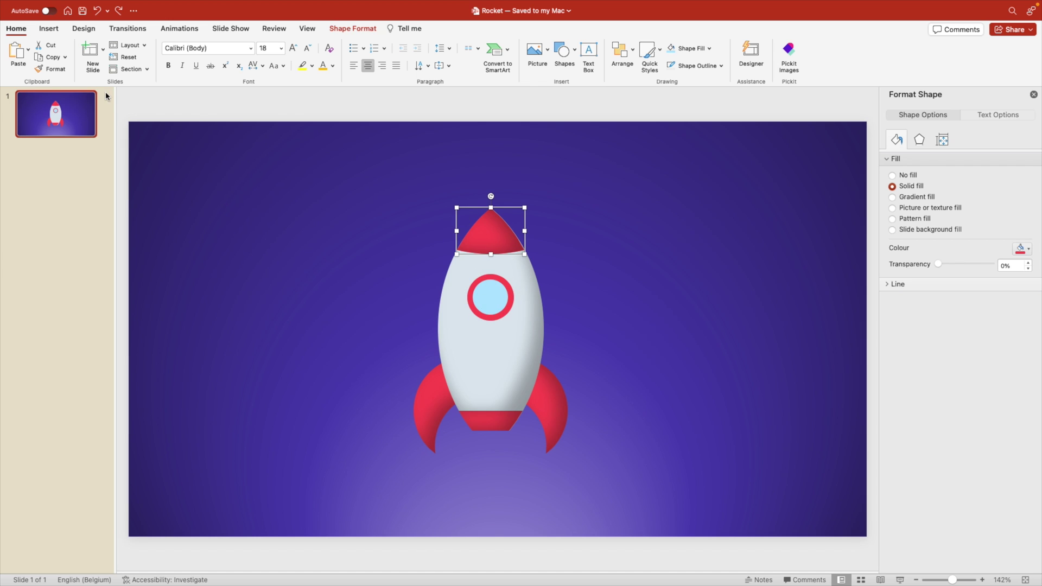
# - Ungroup the porthole and copy the nose cone's inner shadow onto its red ring
pyautogui.click(42, 71)
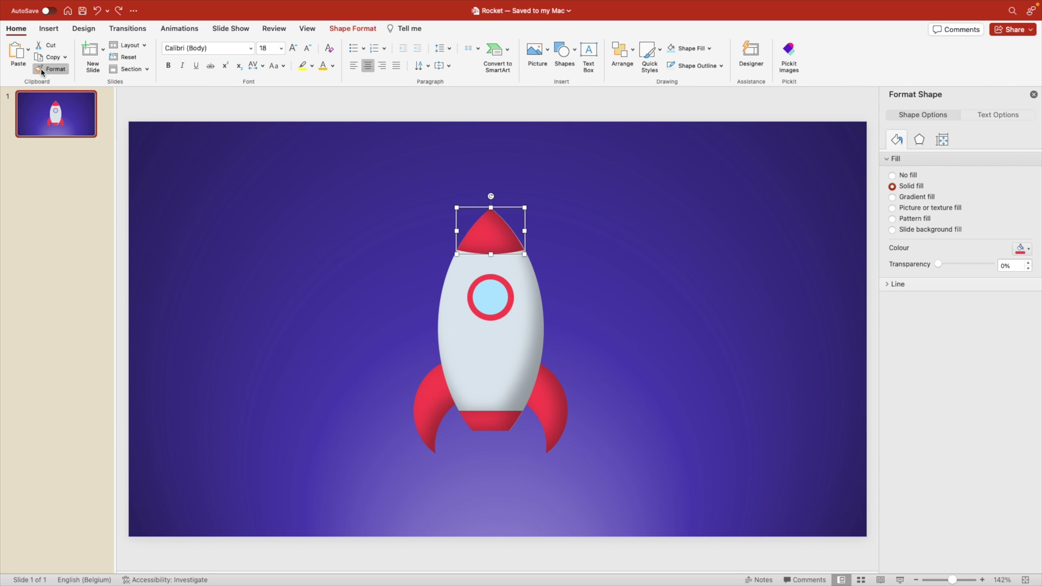
pyautogui.click(507, 284)
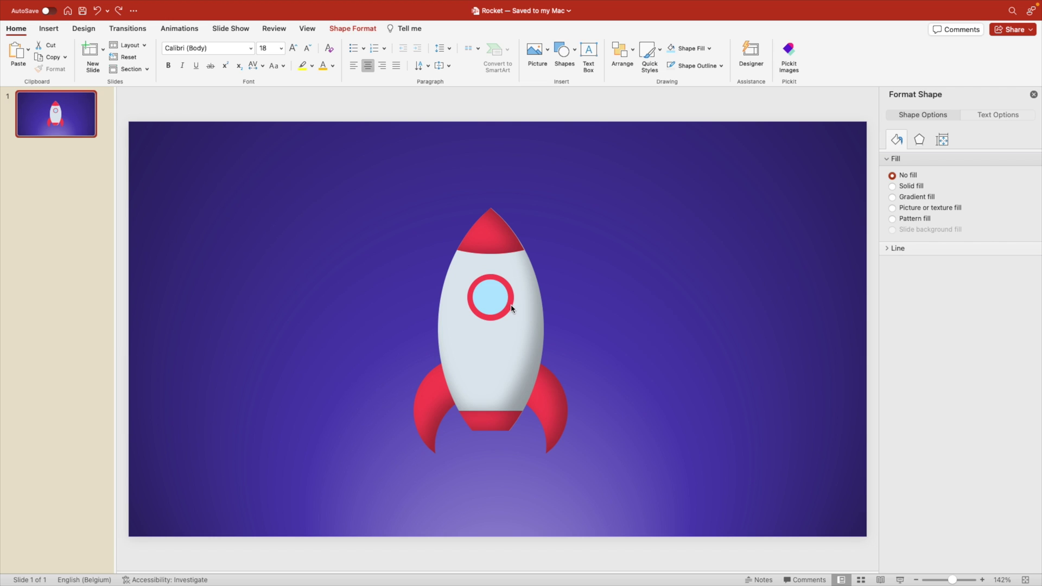
pyautogui.rightClick(507, 299)
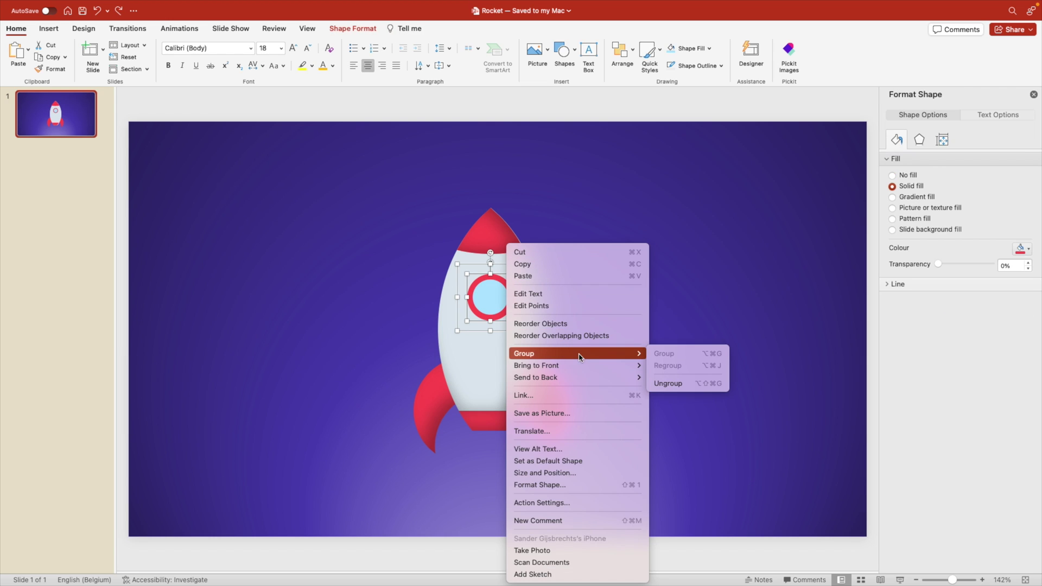
pyautogui.click(700, 380)
pyautogui.click(507, 230)
pyautogui.click(51, 69)
pyautogui.click(510, 298)
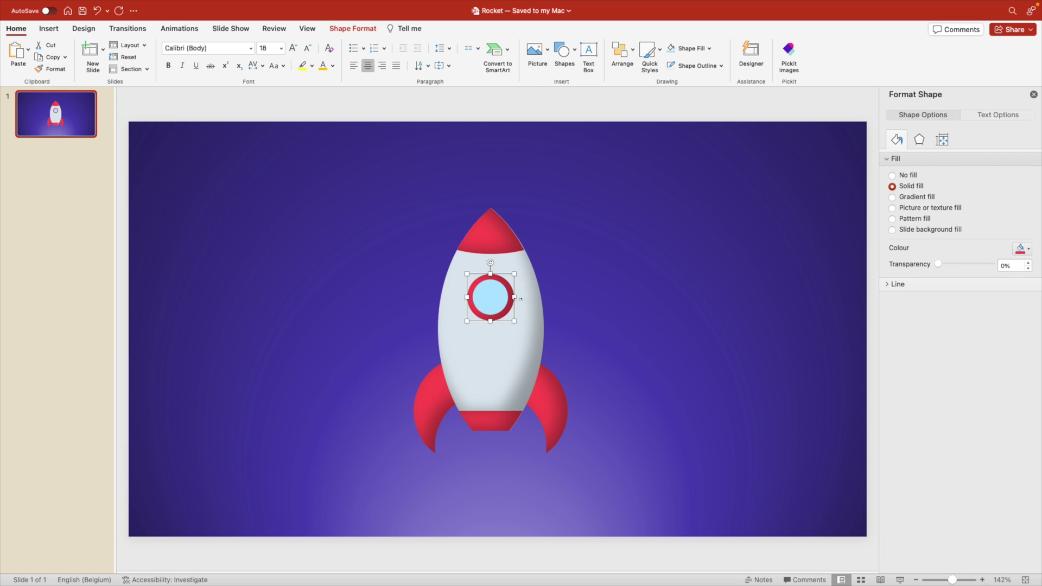
# - Lighten the ring's inner shadow to 81% transparency
pyautogui.press('Escape')
pyautogui.scroll(2, 510, 298)
pyautogui.click(513, 312)
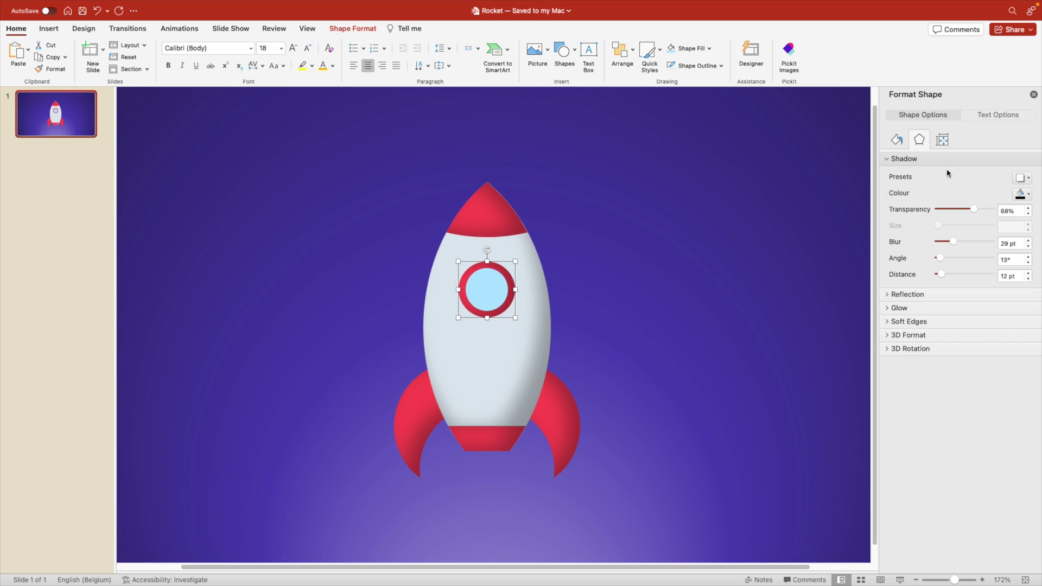
pyautogui.moveTo(974, 211); pyautogui.dragTo(982, 212)
pyautogui.press('Escape')
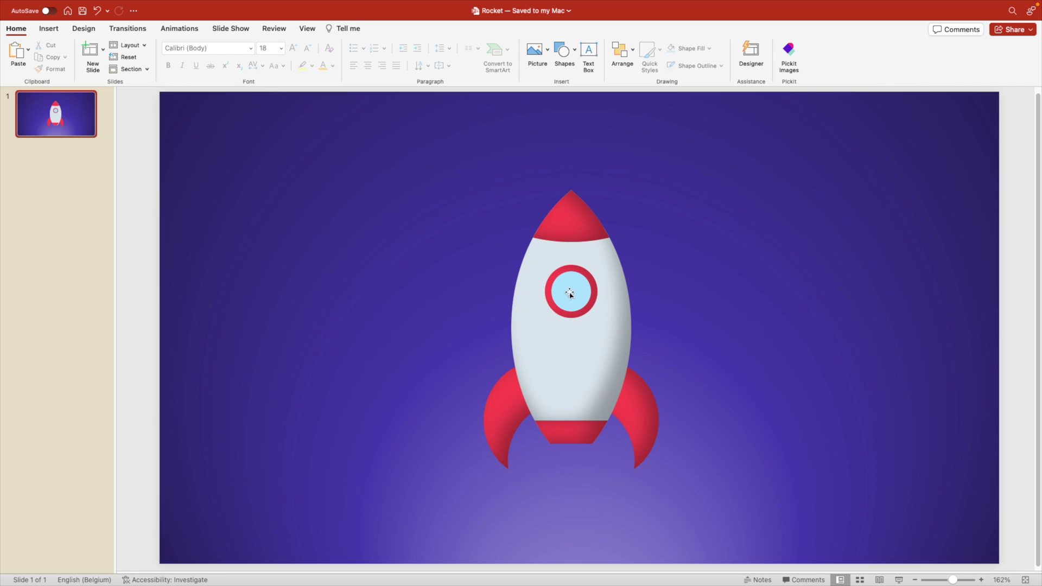
pyautogui.click(569, 294)
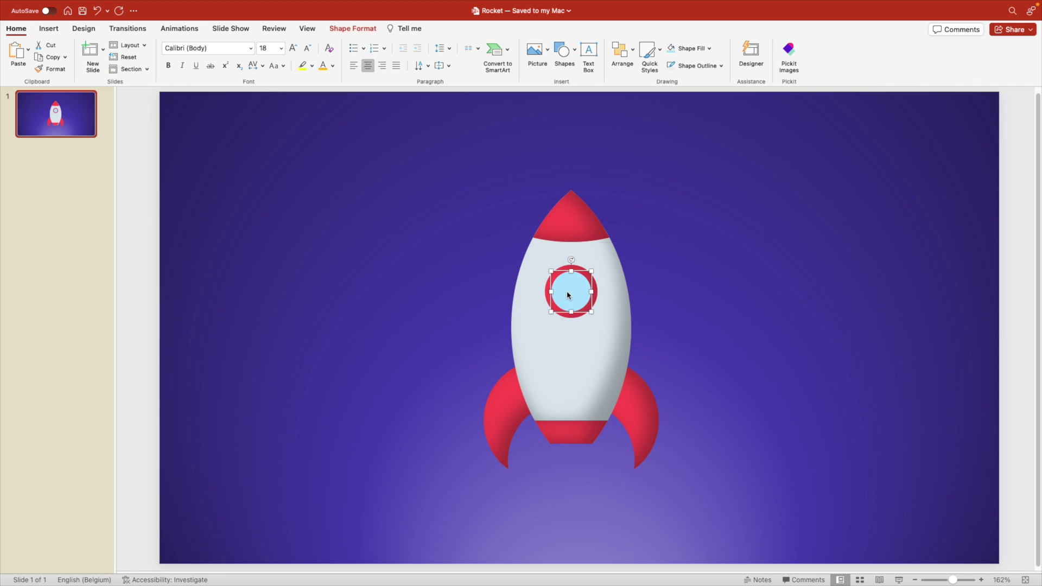
# - Give the porthole glass an inner shadow with 58% transparency, 9,78 pt blur and a 315° angle
pyautogui.rightClick(568, 295)
pyautogui.press('Return')
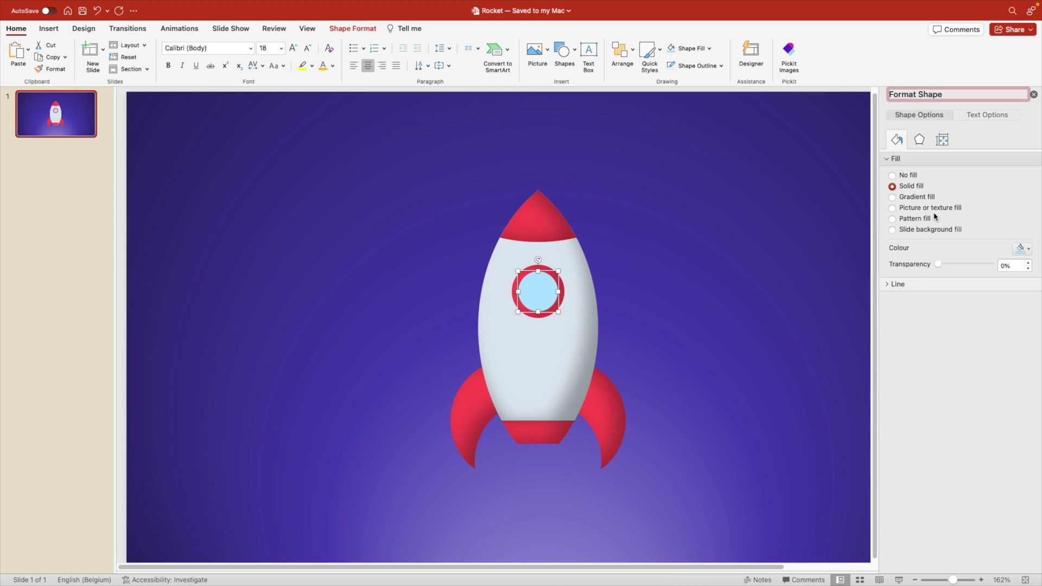
pyautogui.click(920, 140)
pyautogui.click(1023, 178)
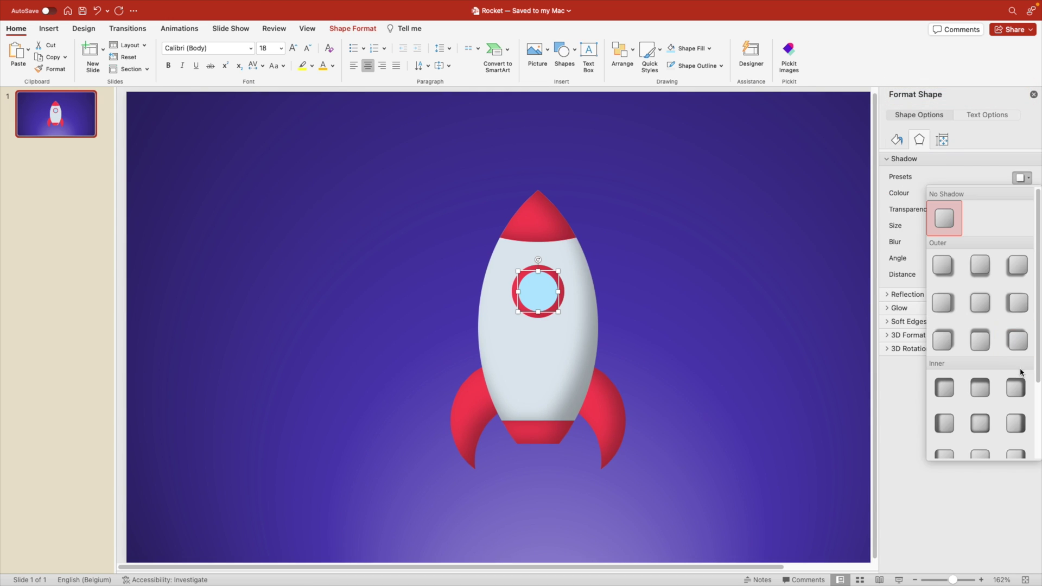
pyautogui.scroll(-2, 1007, 366)
pyautogui.click(1015, 426)
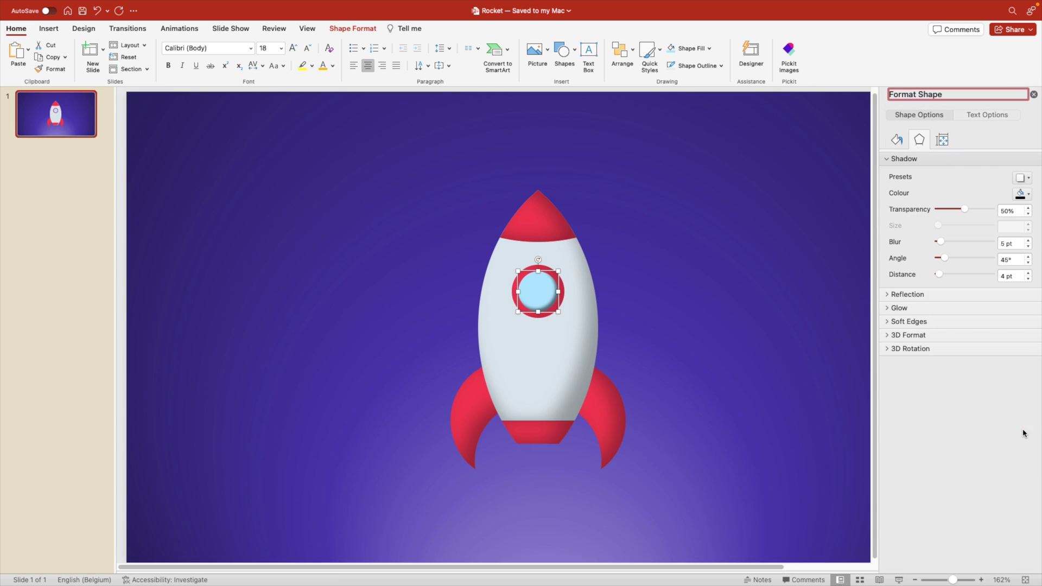
pyautogui.click(1022, 178)
pyautogui.click(1014, 368)
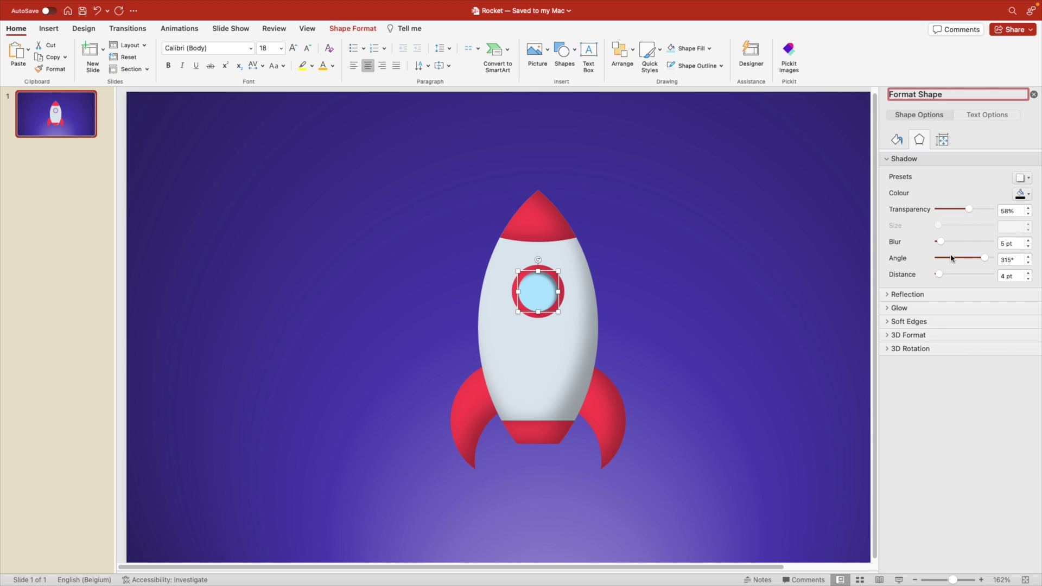
pyautogui.moveTo(940, 242); pyautogui.dragTo(942, 244)
pyautogui.click(744, 297)
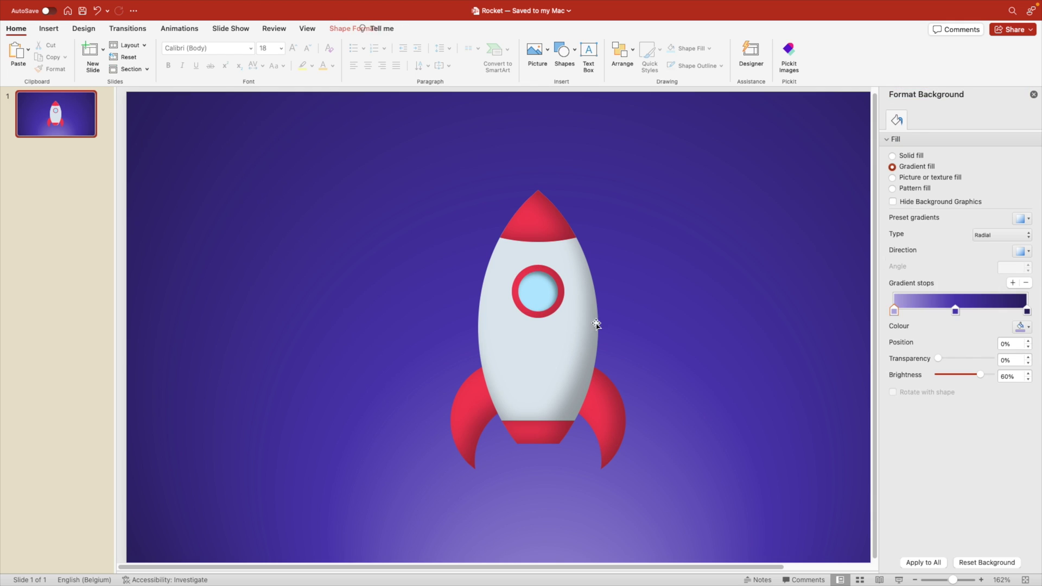